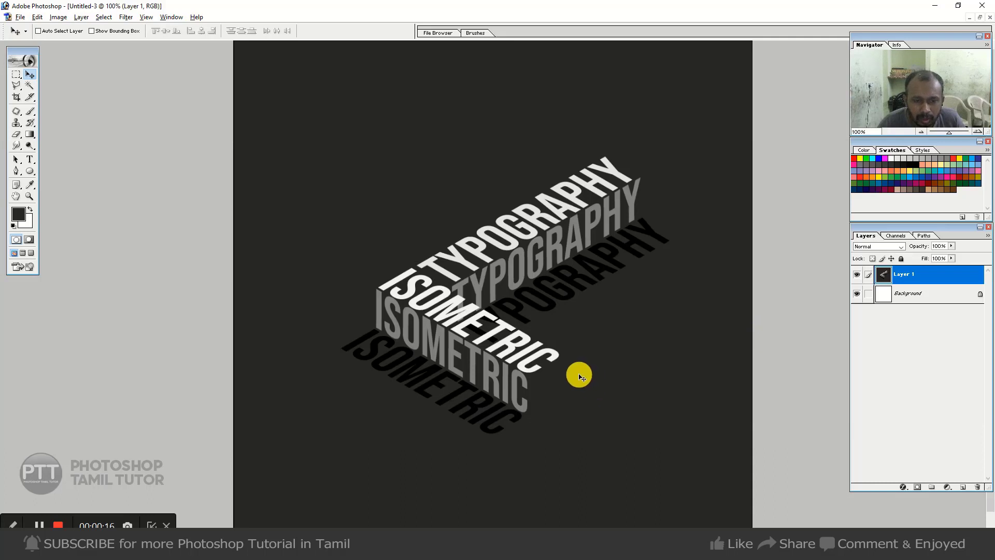
Examine the finished isometric typography samples in full-screen view with the menu bar
click(153, 525)
click(286, 468)
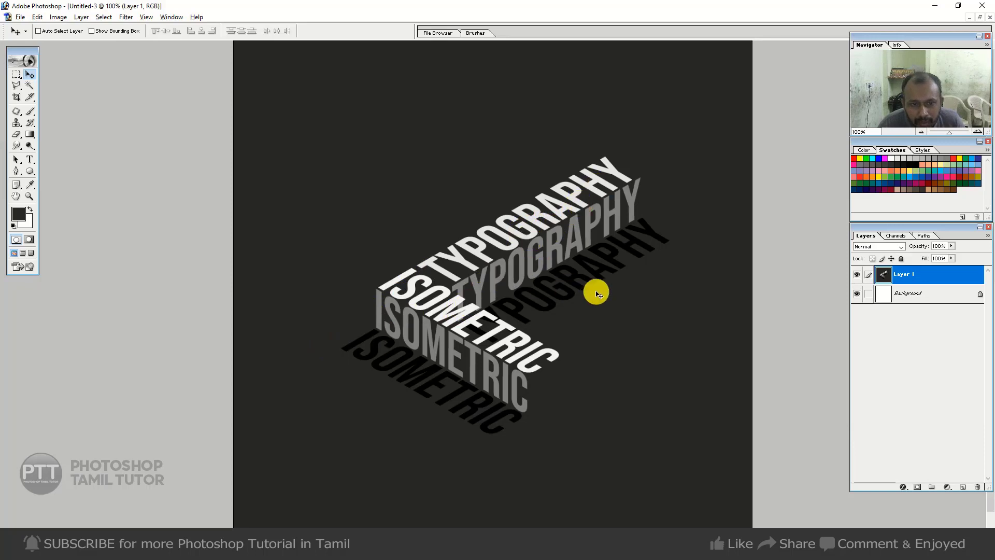
key(f)
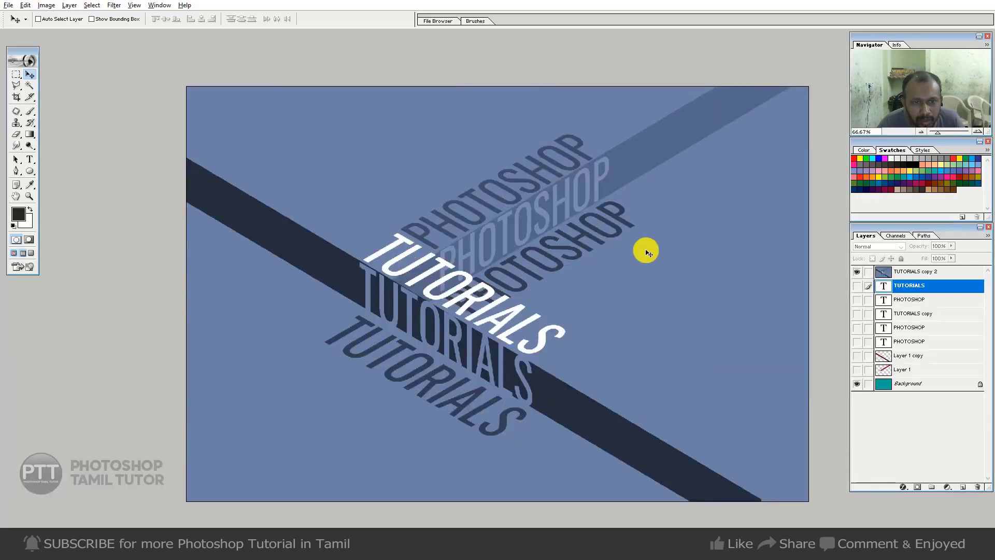
key(f)
key(f)
key(f)
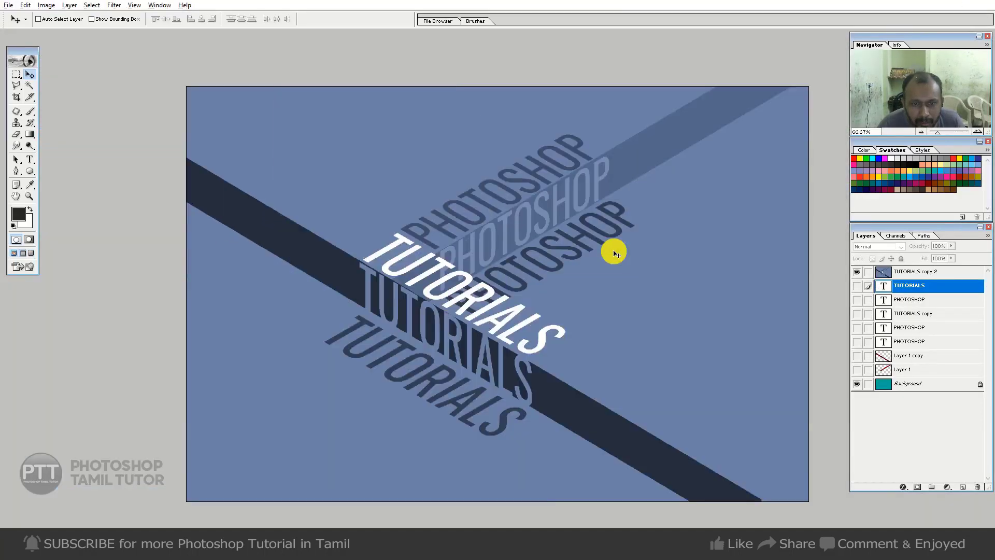
click(550, 237)
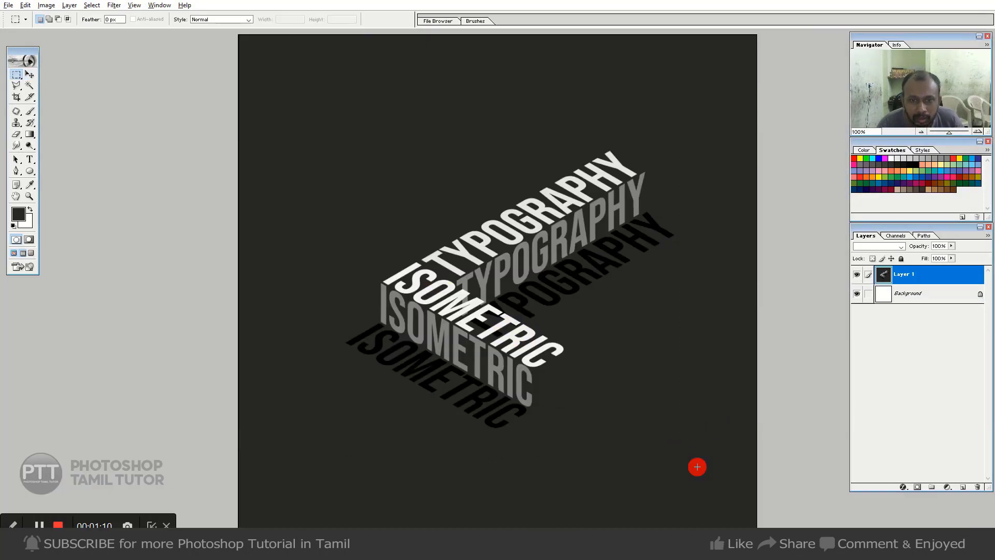
Select a rectangular area around the whole ISOMETRIC TYPOGRAPHY lettering and copy it
drag(697, 467, 697, 467)
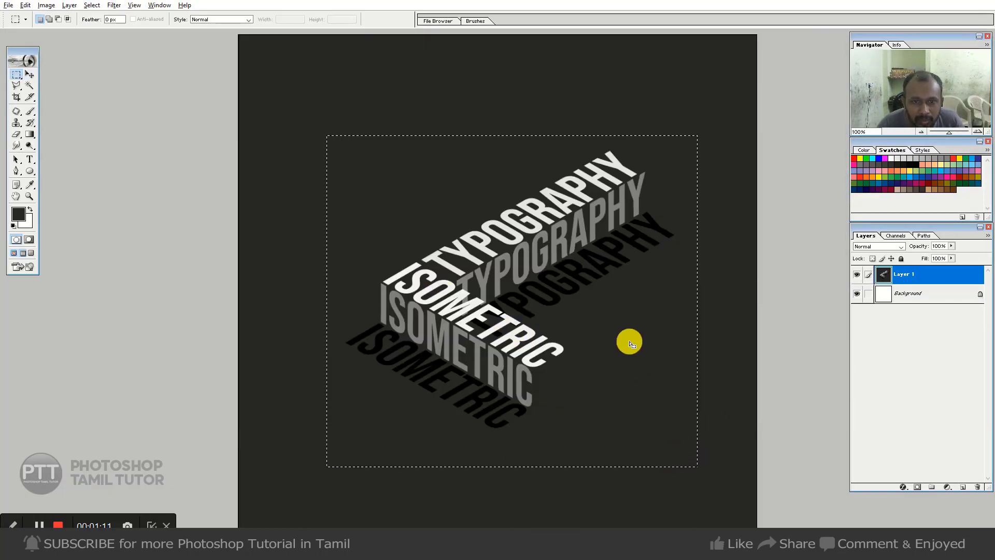
click(321, 178)
drag(292, 87, 720, 459)
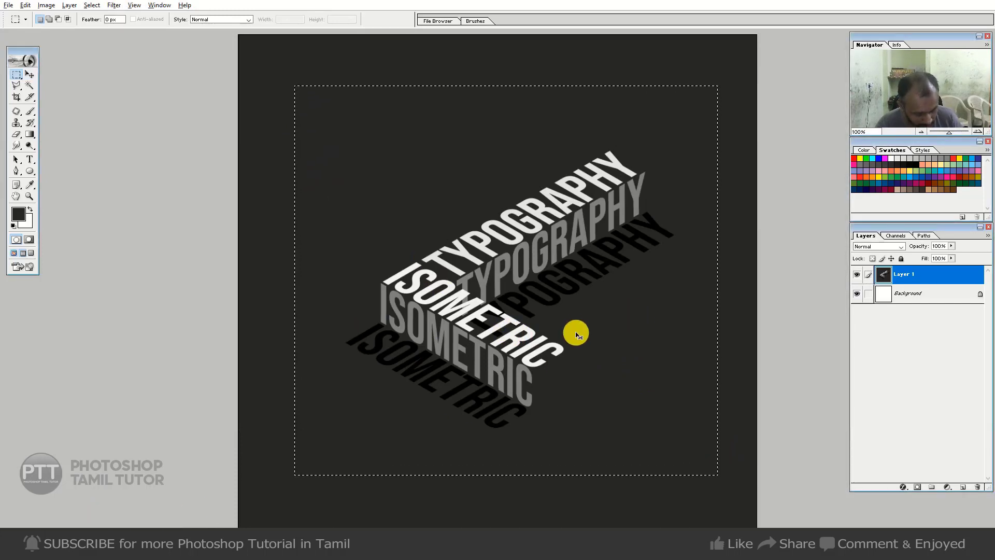
Create a new 1920 x 1080 pixel document and fill its background with the dark foreground colour
key(ctrl+n)
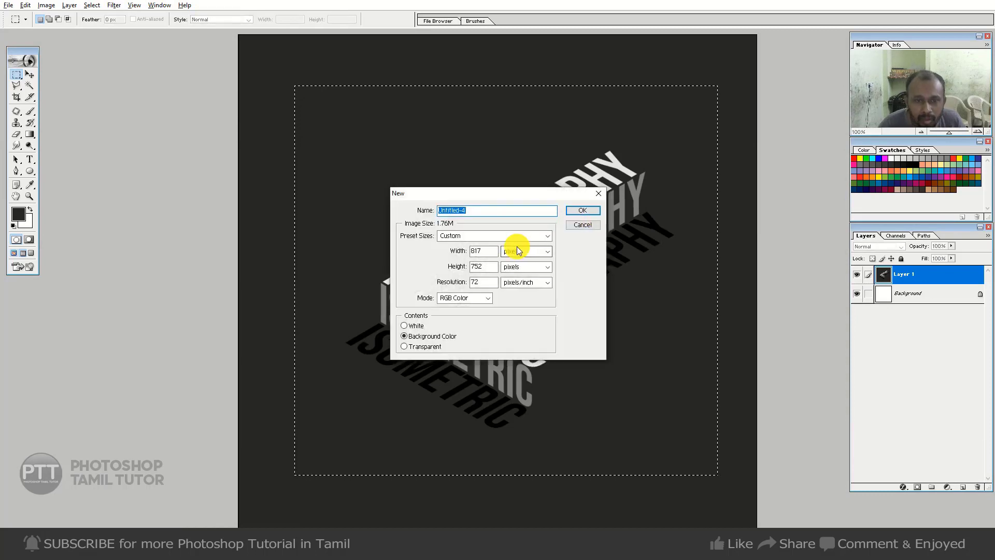
click(535, 262)
double_click(484, 251)
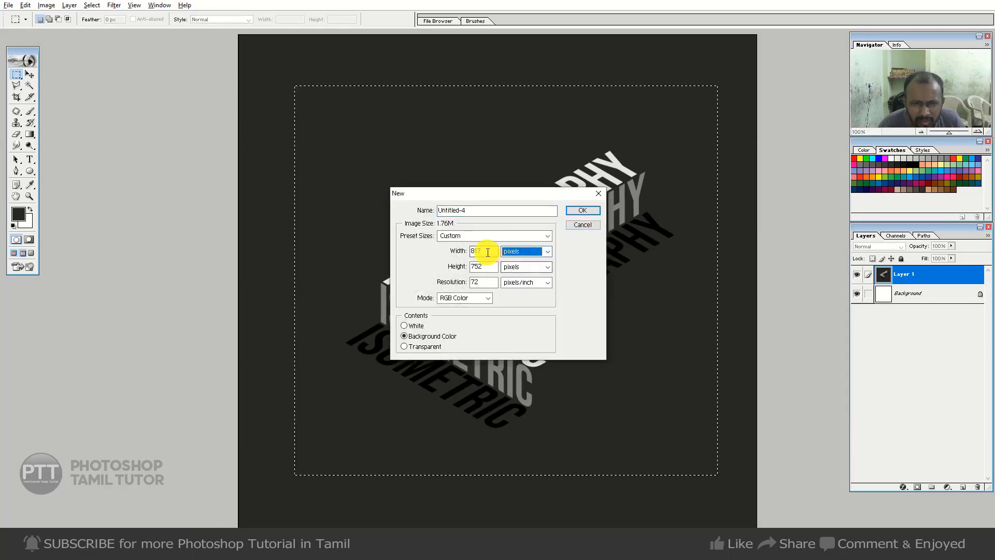
text(192)
key(Tab)
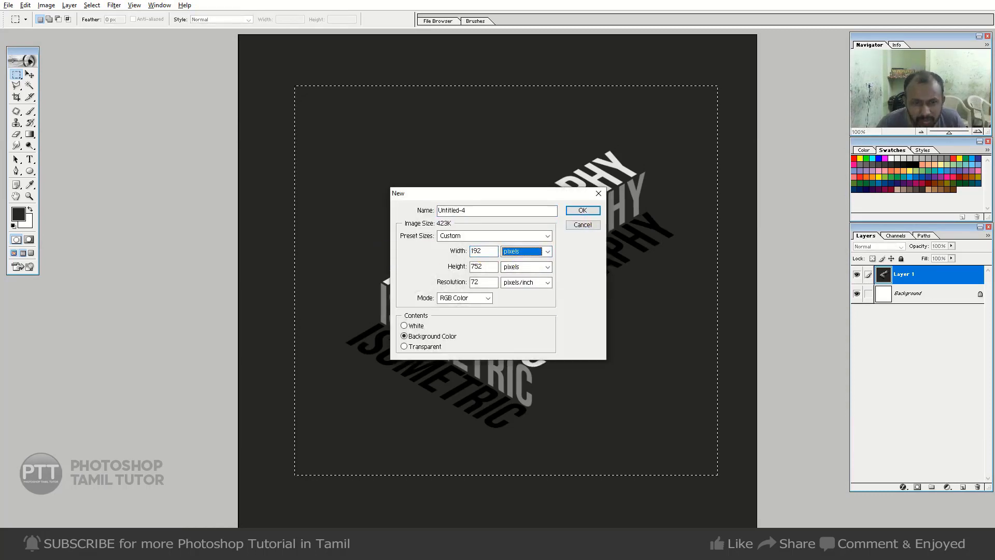
key(shift+Tab)
text(1920)
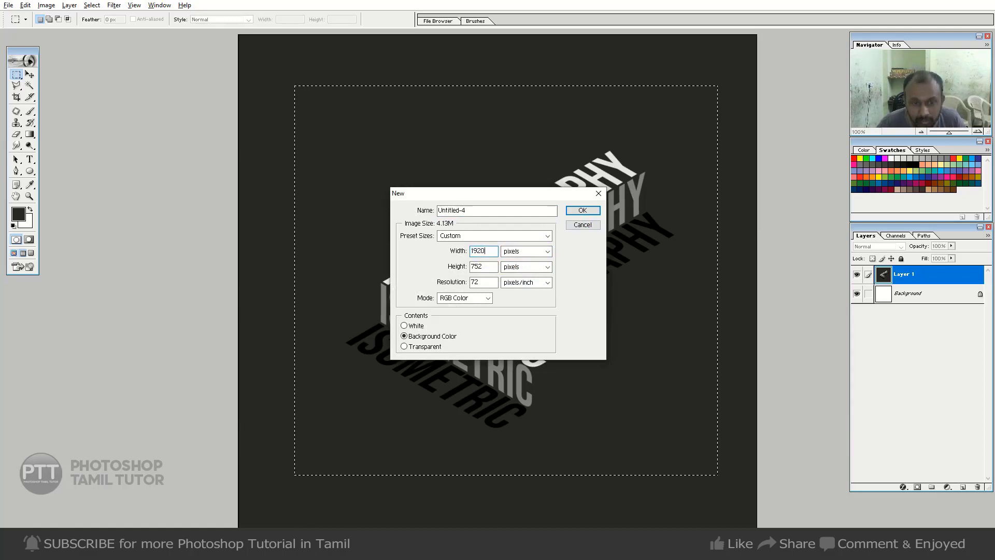
key(Tab)
text(1080)
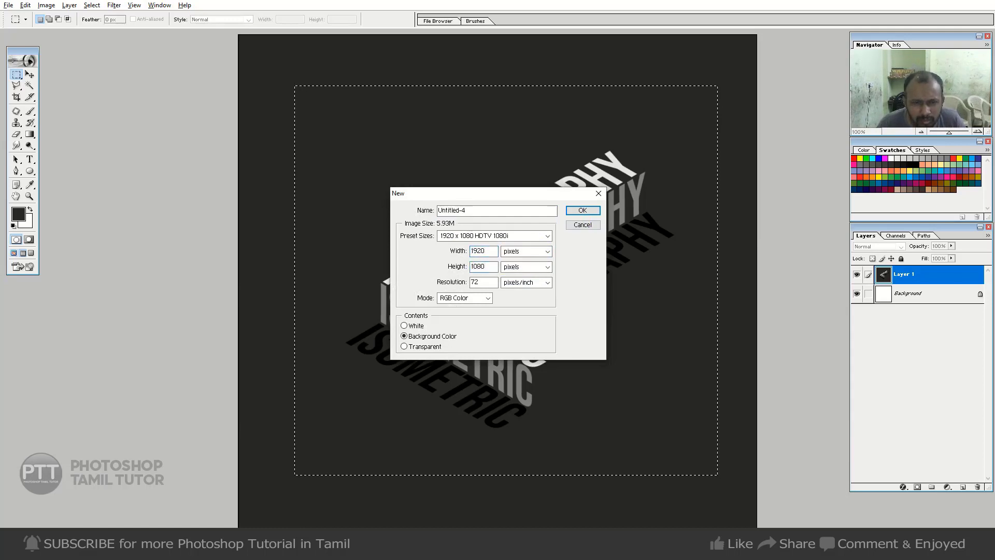
key(Return)
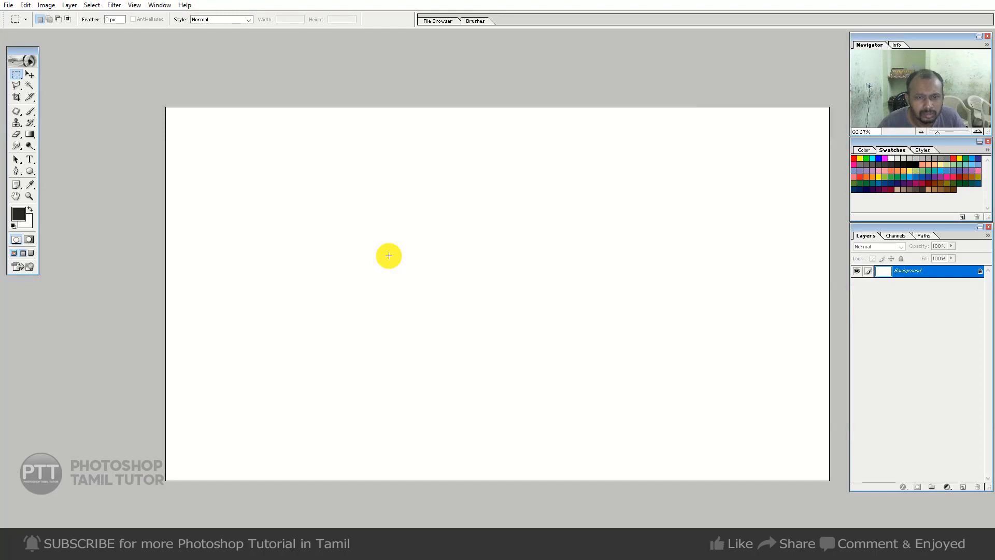
key(alt+BackSpace)
Paste the copied isometric lettering and place it in the upper-left area of the canvas as a reference
key(ctrl+v)
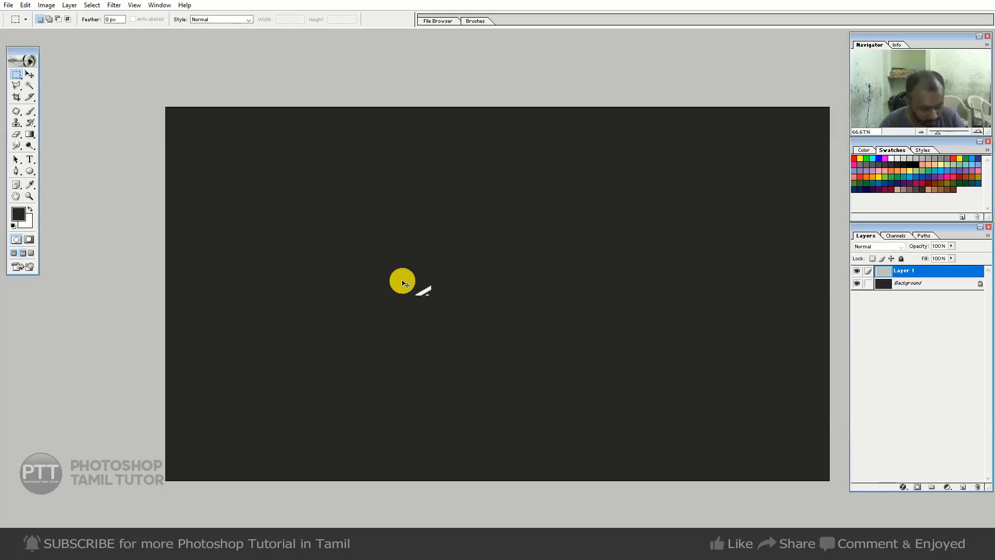
key(ctrl+t)
drag(518, 307, 318, 248)
key(Return)
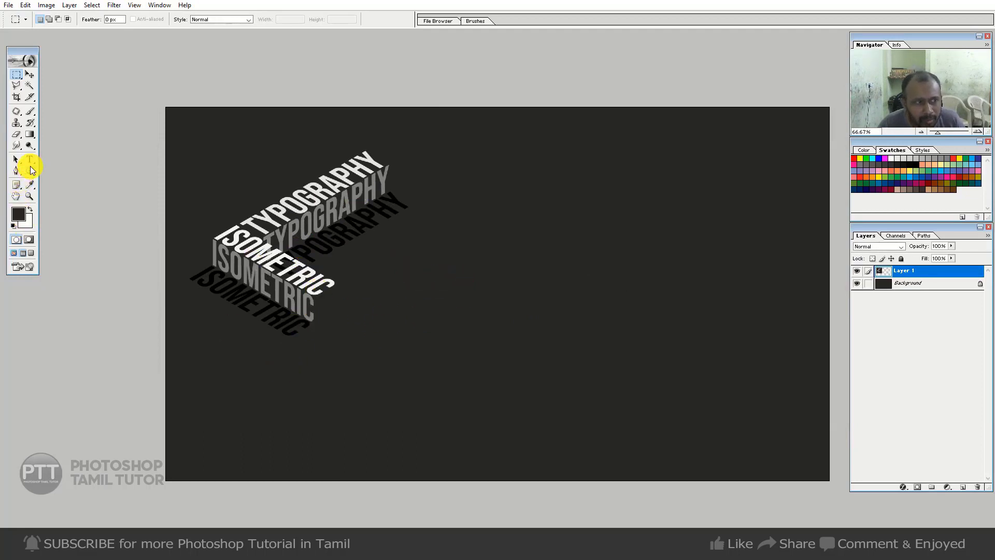
Set the text colour to the off-white sampled from the uppermost TYPOGRAPHY word in the reference lettering
key(t)
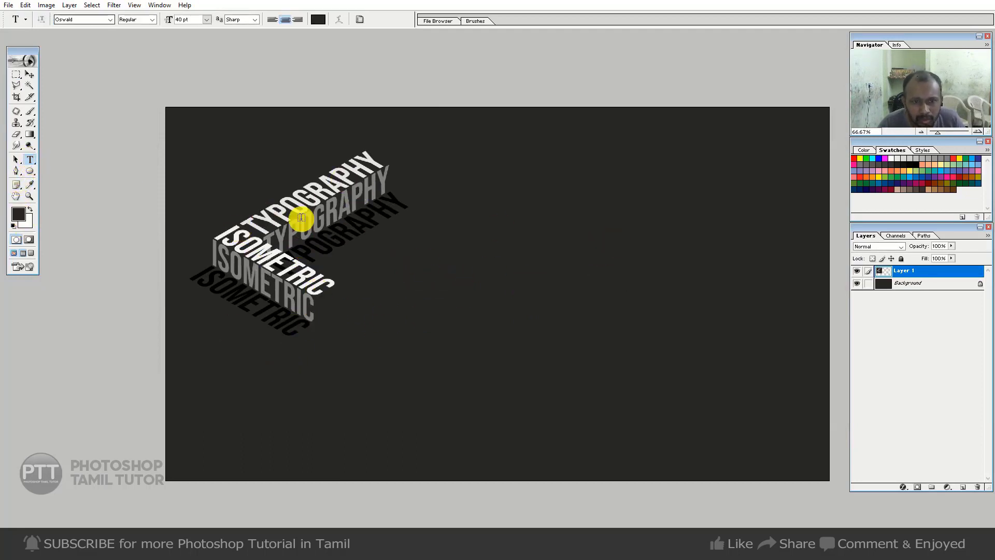
click(528, 260)
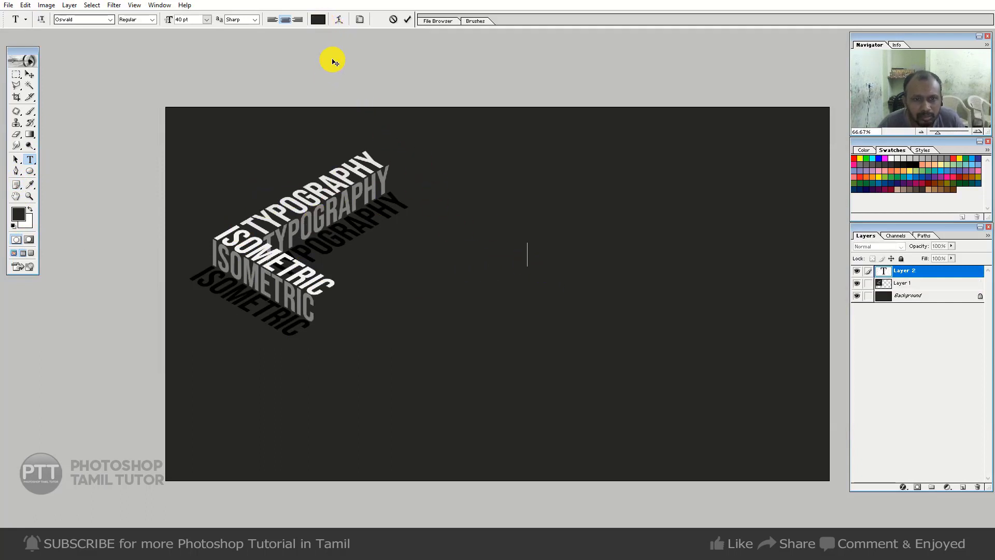
key(Escape)
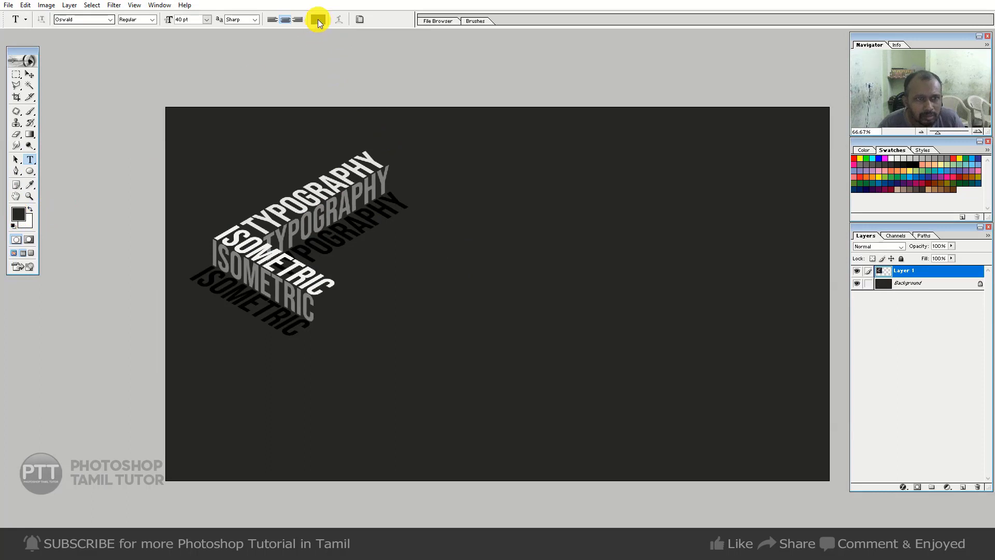
click(319, 20)
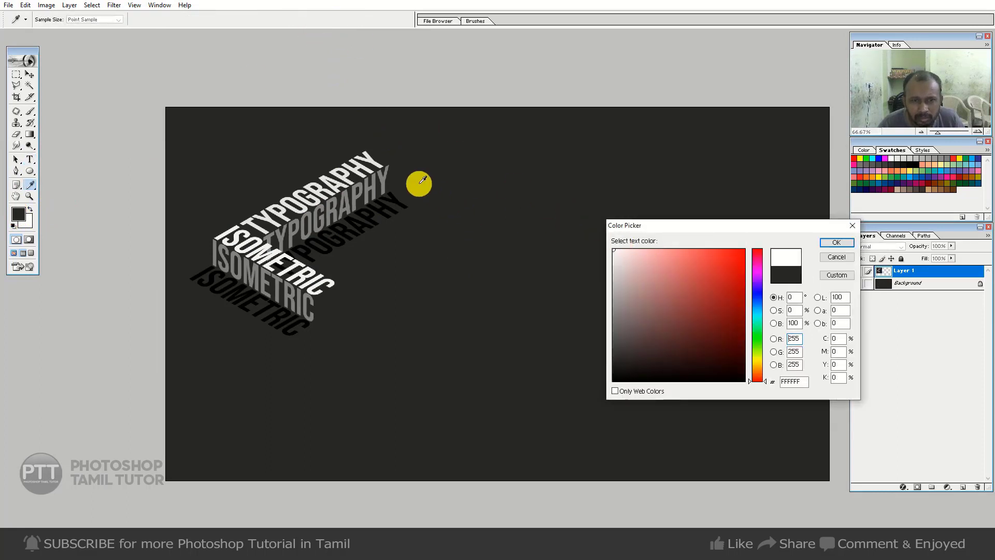
click(375, 157)
click(844, 247)
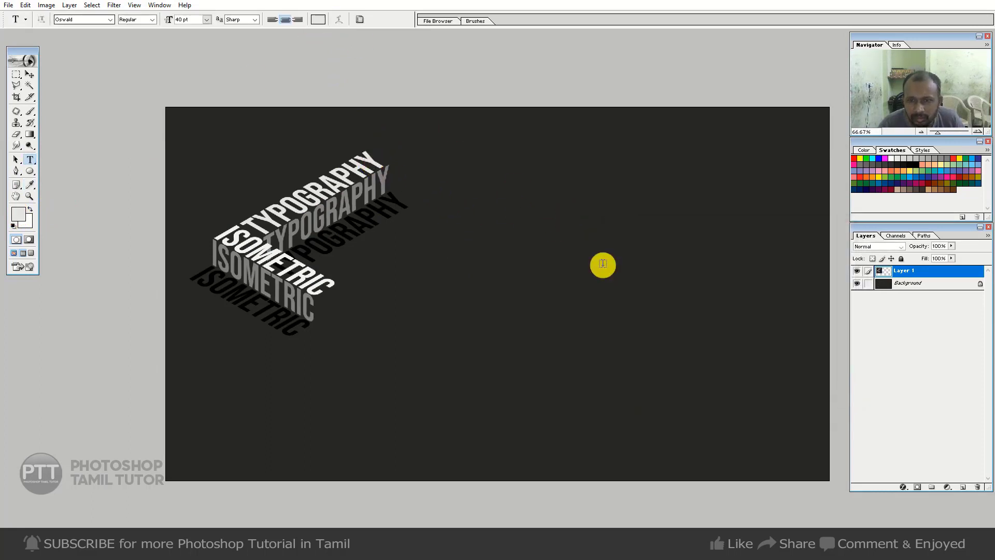
Add the text TYPOGRAPHY on the empty canvas area to the right of the reference lettering
click(542, 249)
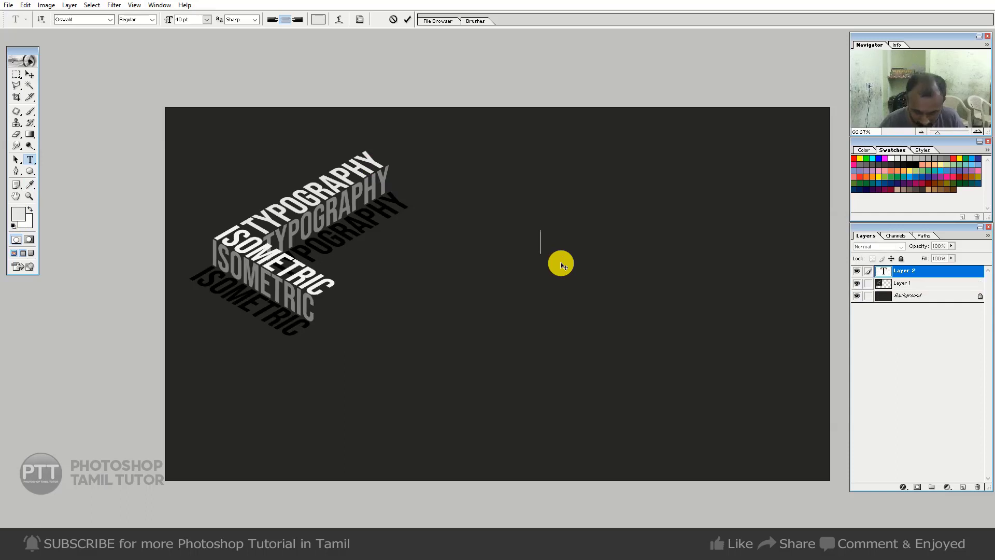
text(TYPOGR)
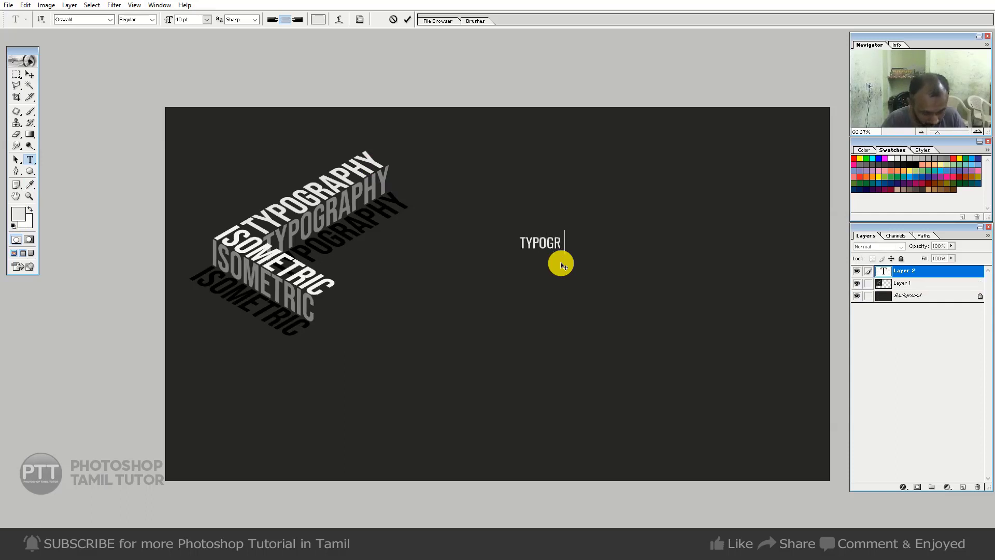
text(APHY)
Set the font size of the whole TYPOGRAPHY text to 125 pt and commit the text
key(ctrl+a)
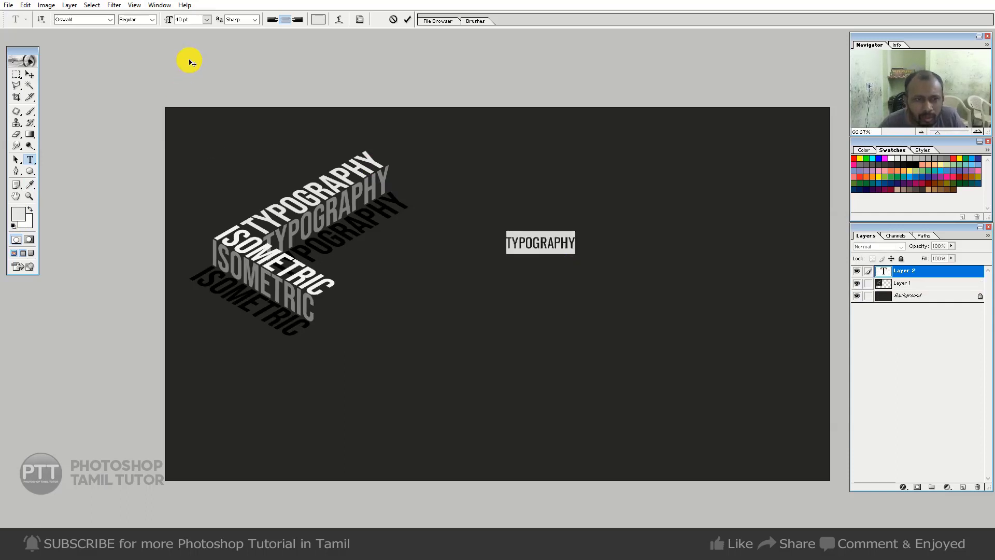
click(197, 19)
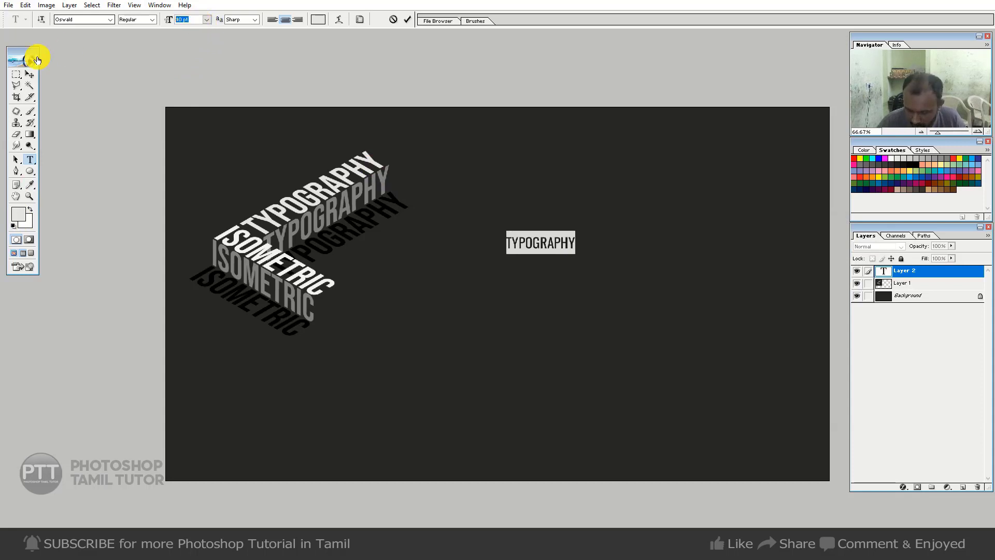
text(50)
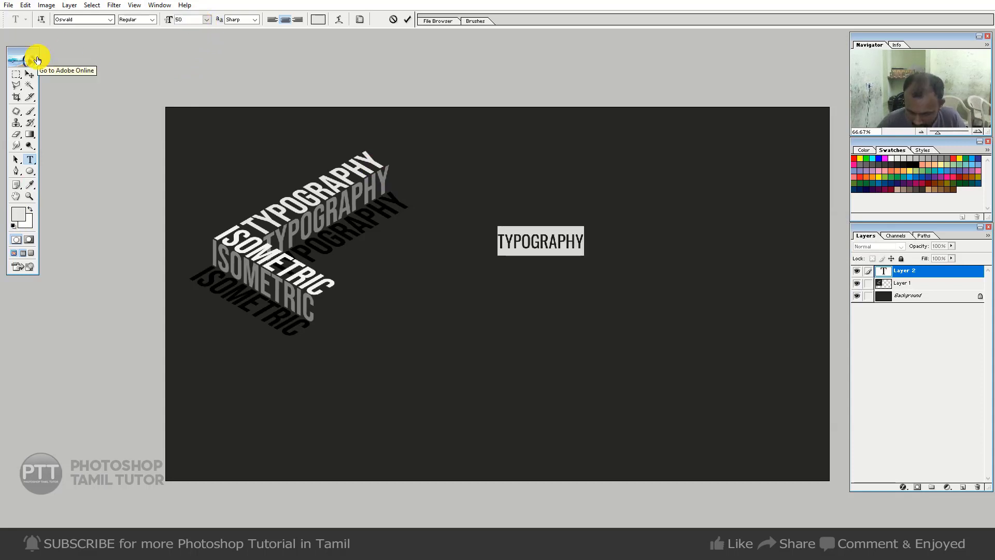
text(75)
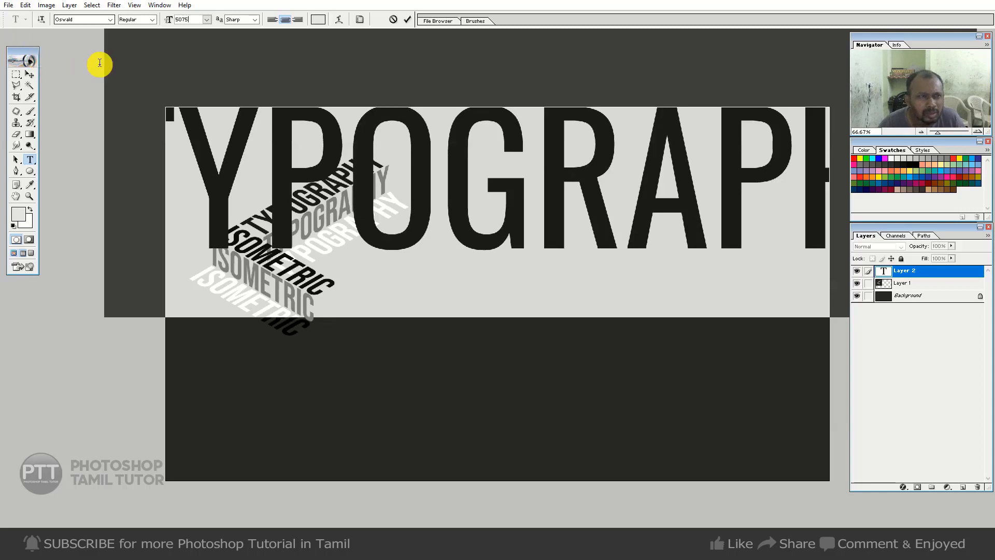
drag(182, 20, 142, 27)
key(BackSpace)
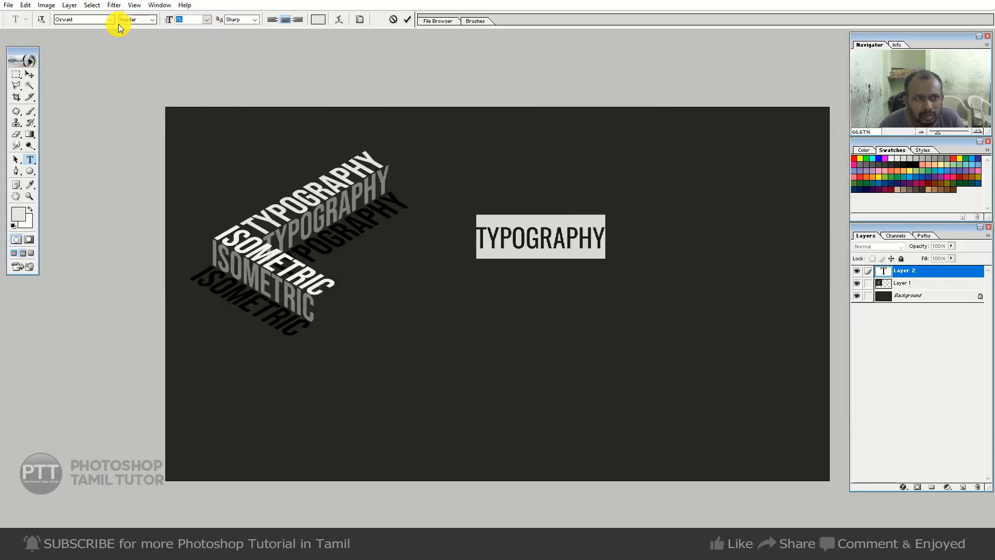
text(125)
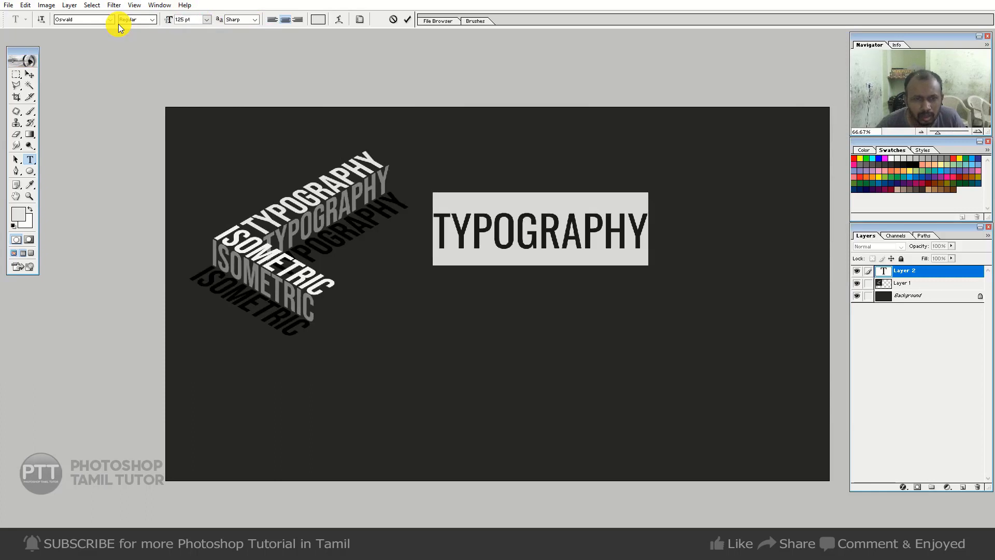
key(Return)
key(ctrl+minus)
key(v)
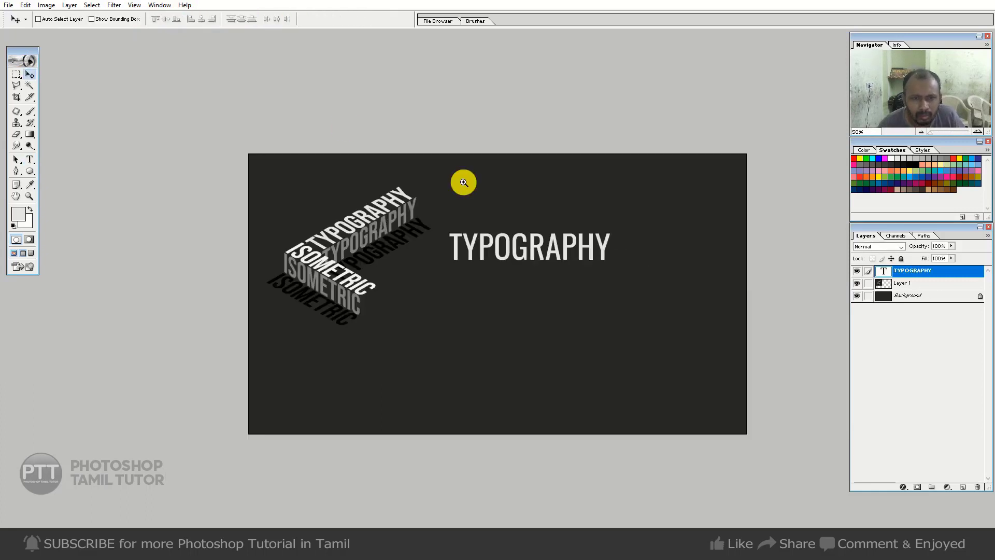
key(ctrl+plus)
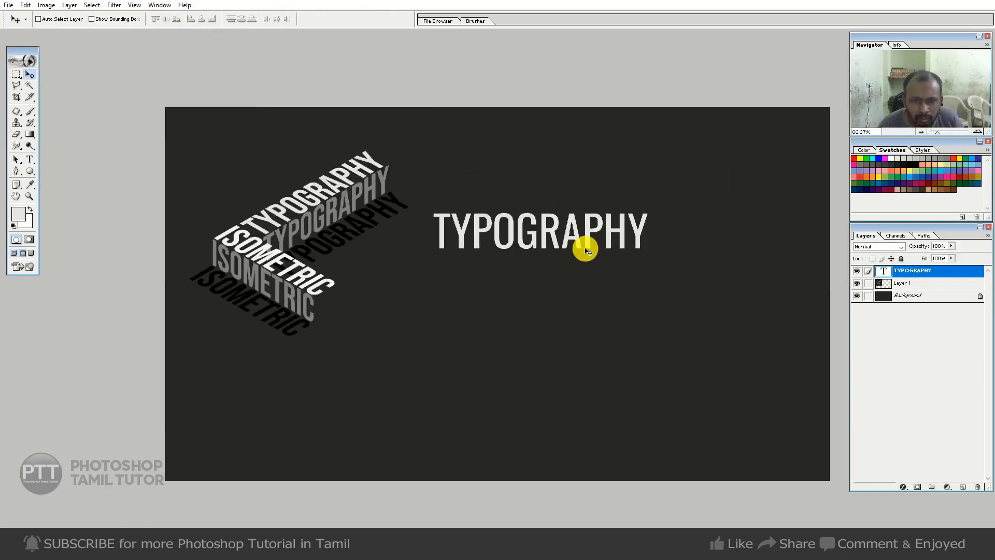
right_click(589, 236)
click(605, 240)
drag(586, 233, 605, 259)
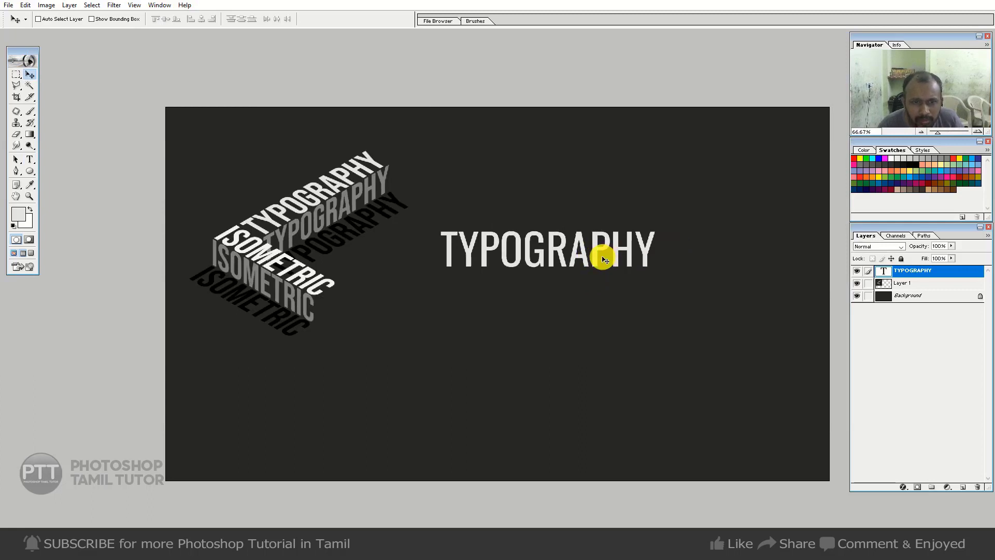
key(ctrl+z)
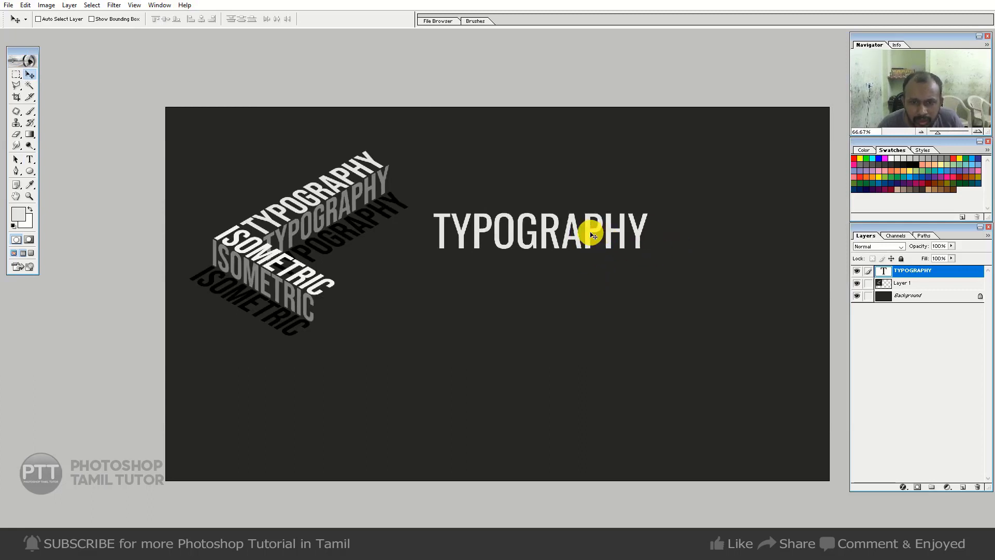
Move the TYPOGRAPHY text slightly right and down, farther from the reference lettering
right_click(599, 238)
click(602, 239)
drag(602, 239, 609, 244)
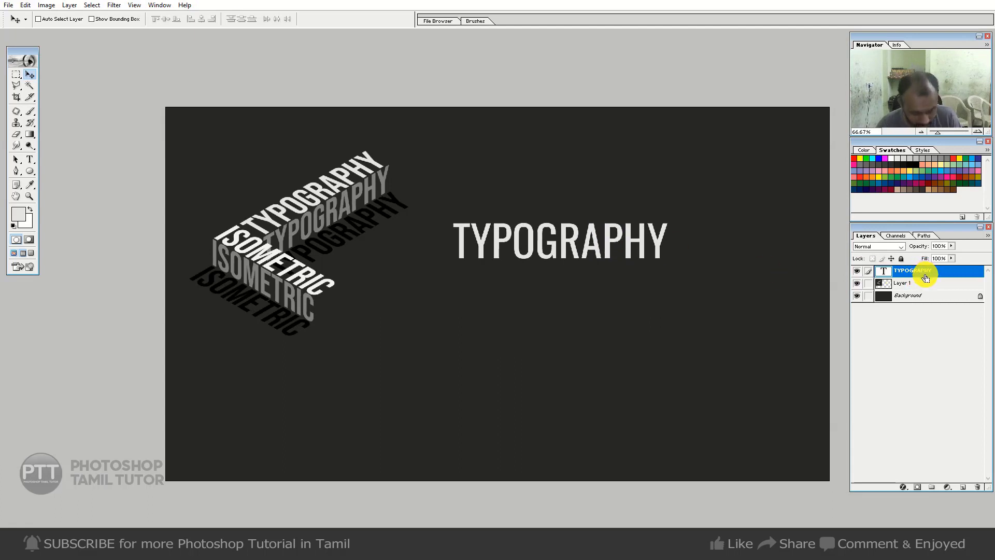
Duplicate the TYPOGRAPHY text layer and rename the copy to TOP
key(ctrl+j)
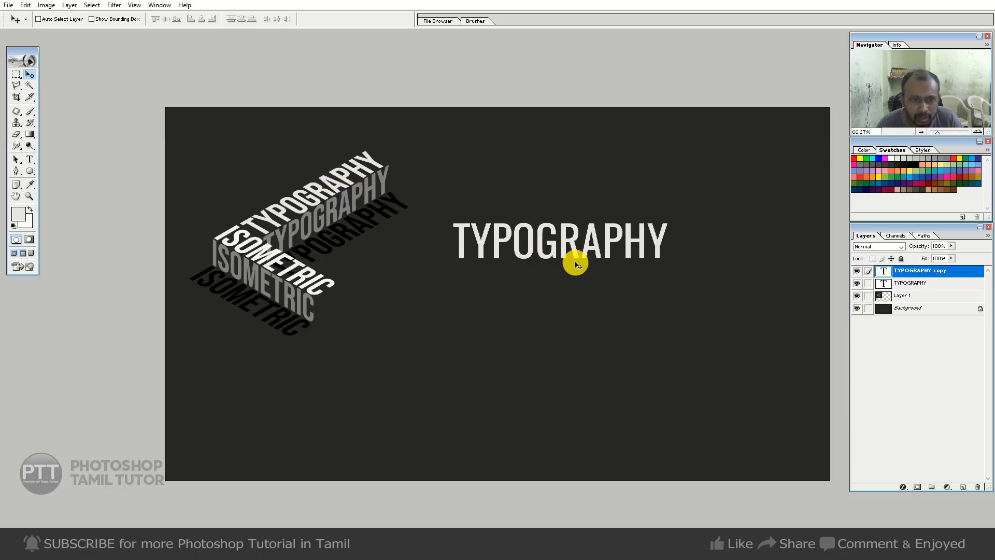
double_click(902, 272)
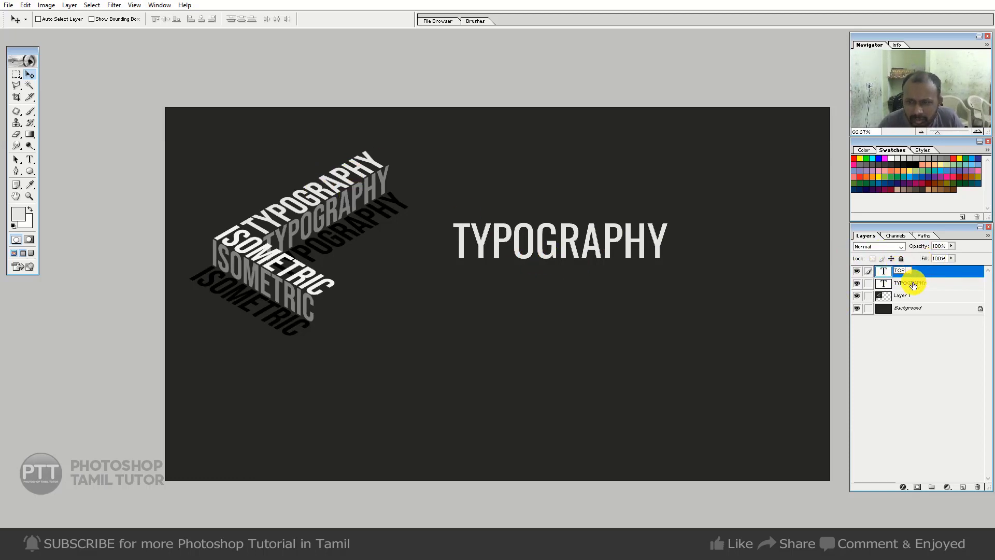
text(TOP)
click(913, 285)
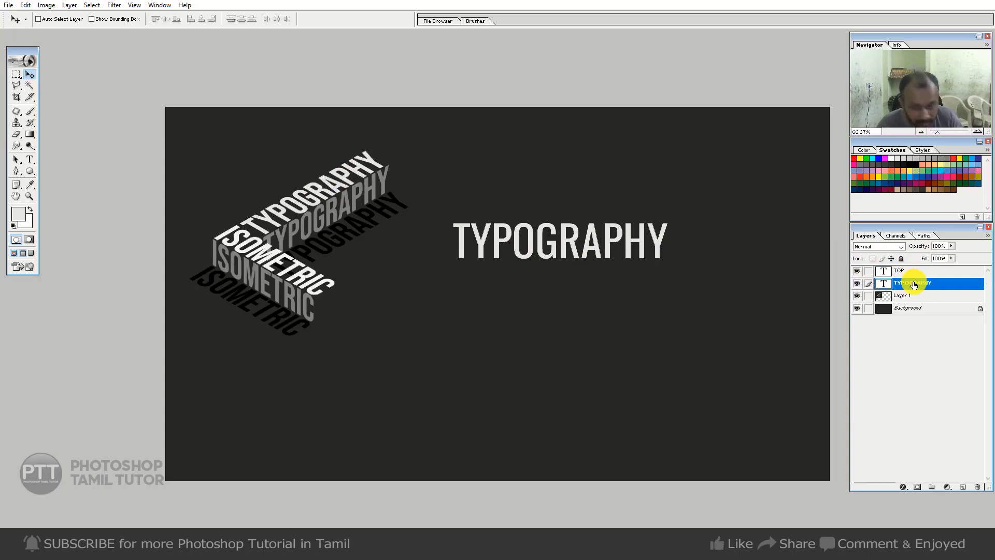
Rename the original TYPOGRAPHY text layer below TOP as CENTER
double_click(914, 283)
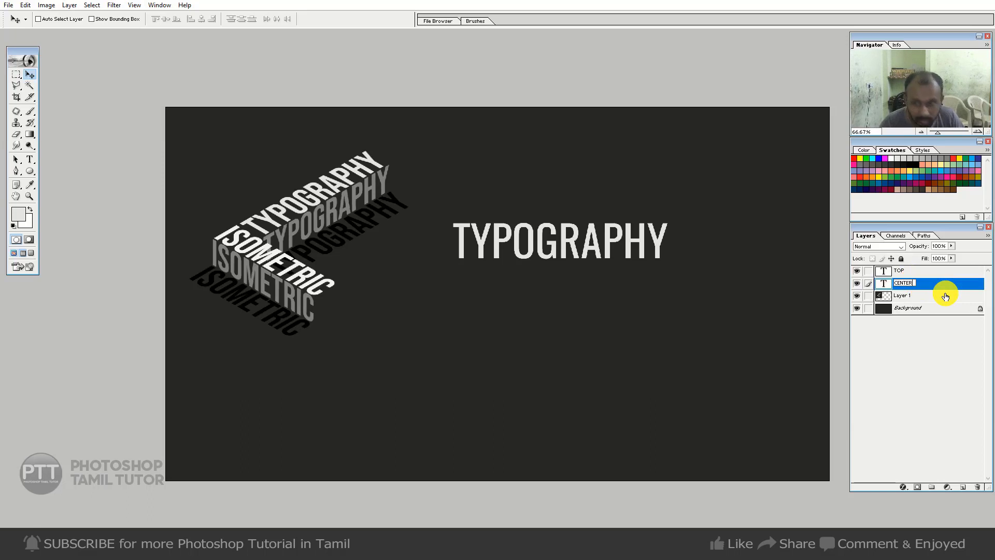
click(907, 275)
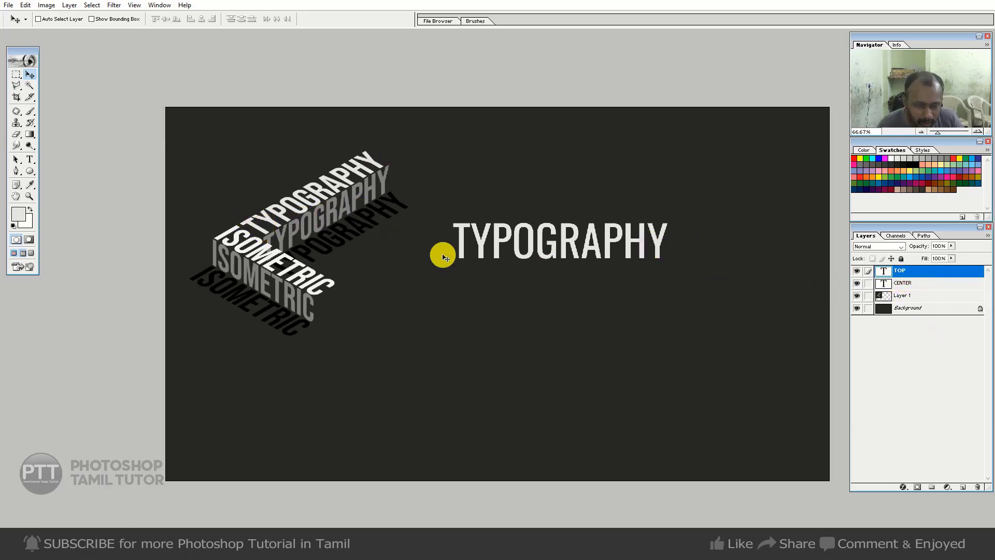
Free Transform the TOP text with a rotation of -30° and a horizontal skew of 30°, and apply it
click(26, 5)
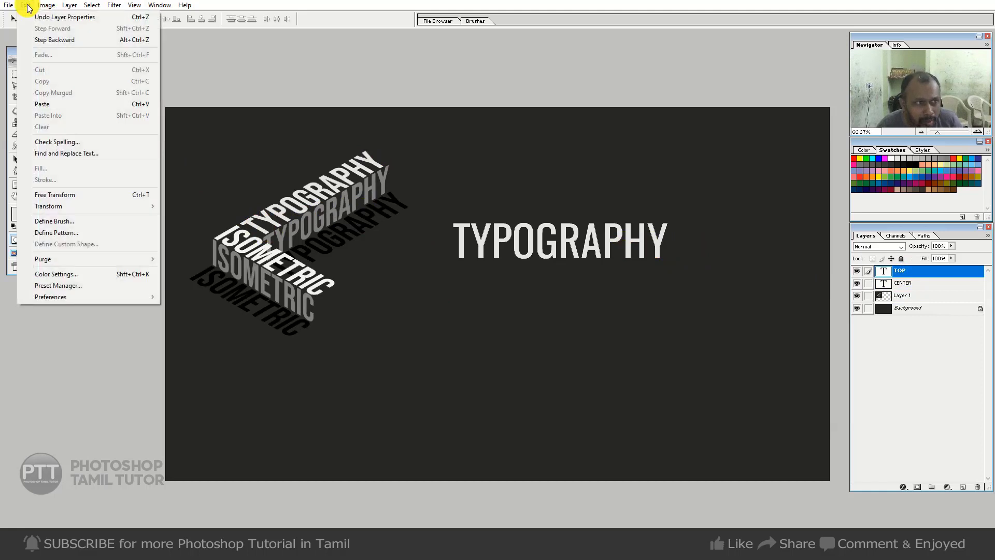
click(132, 194)
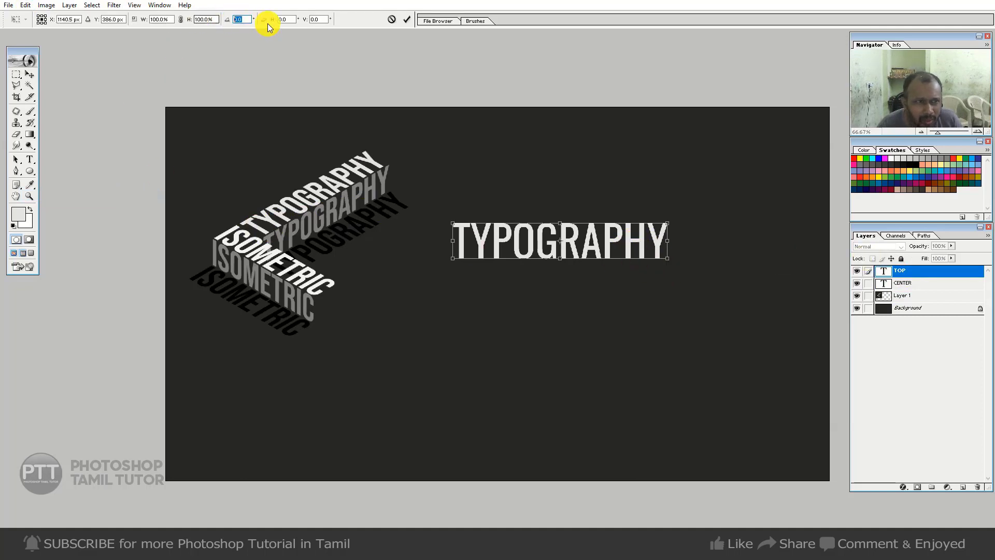
text(30)
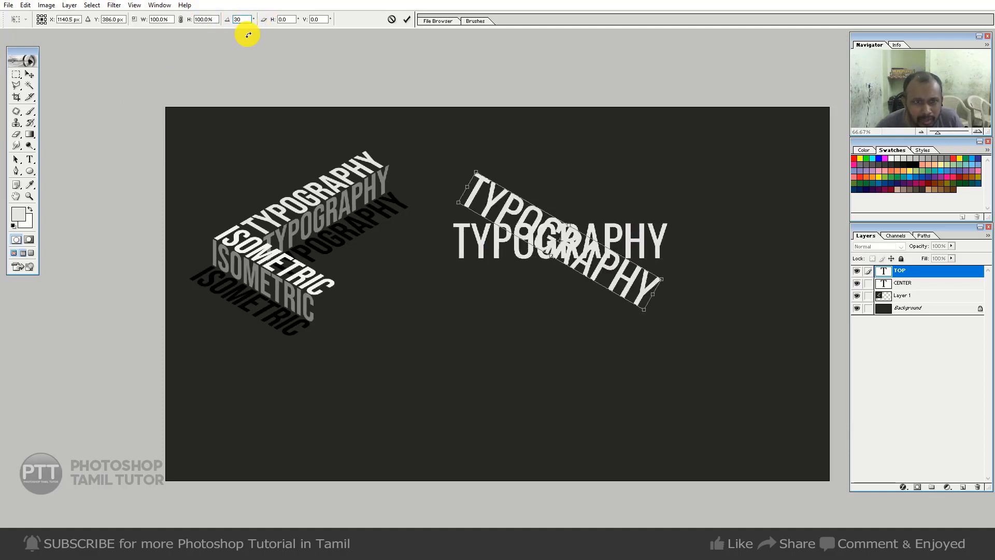
text(-)
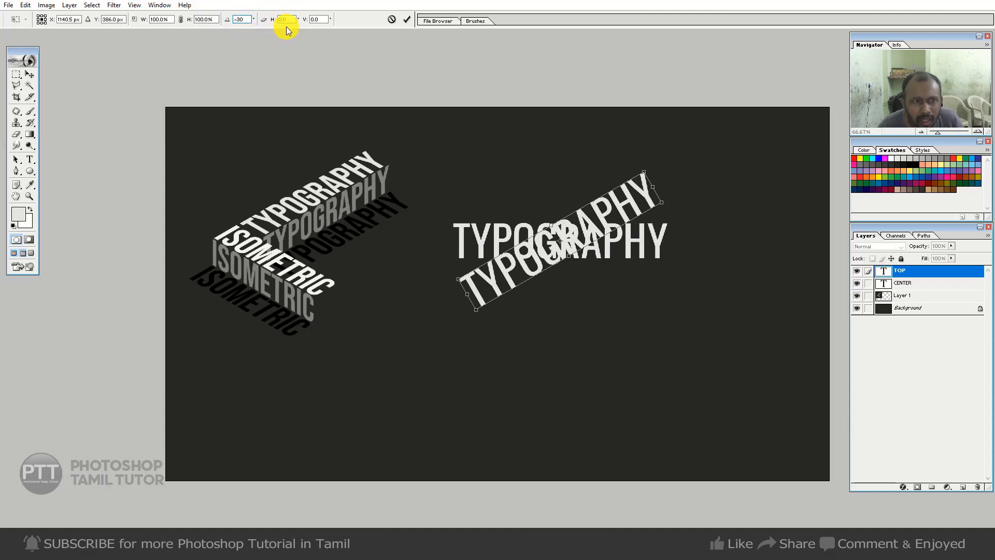
click(259, 24)
text(30)
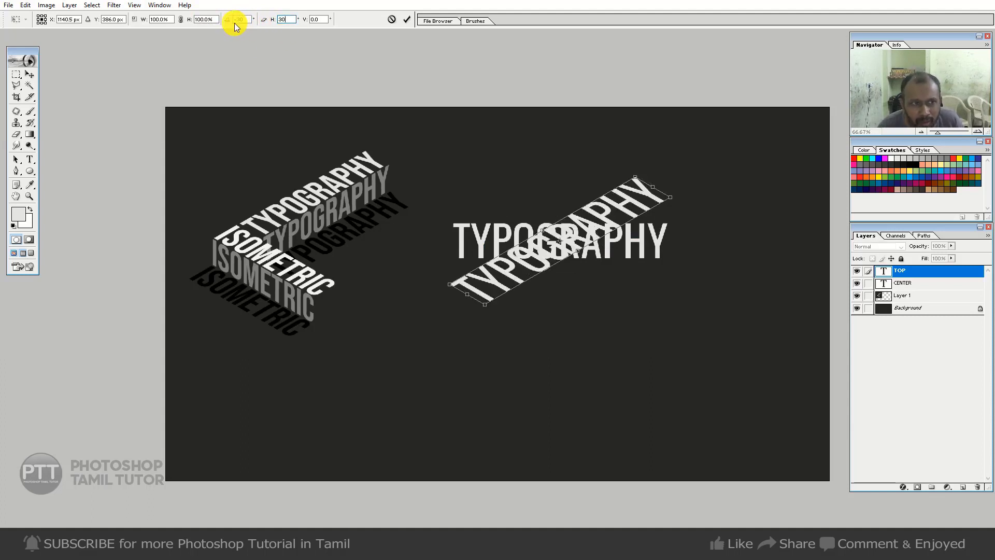
click(282, 21)
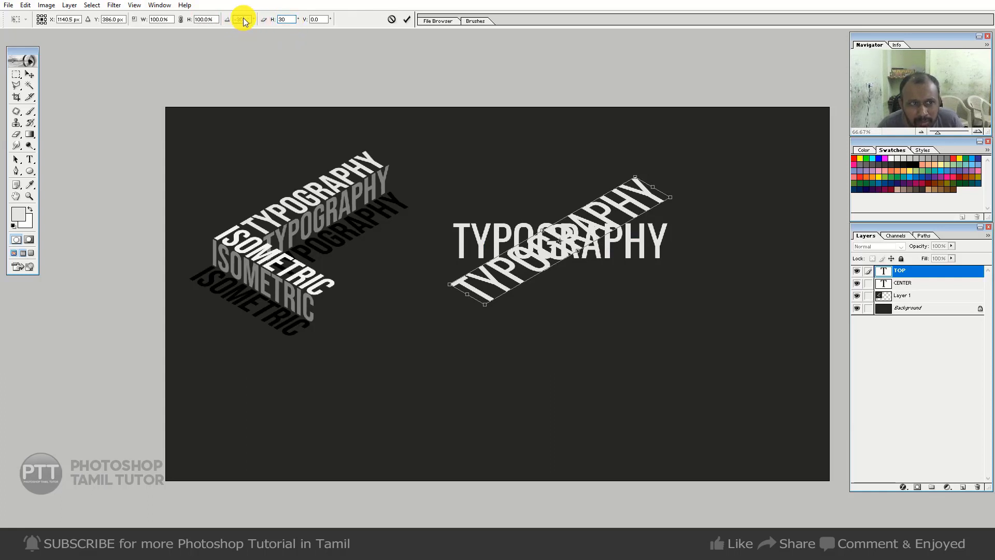
click(285, 19)
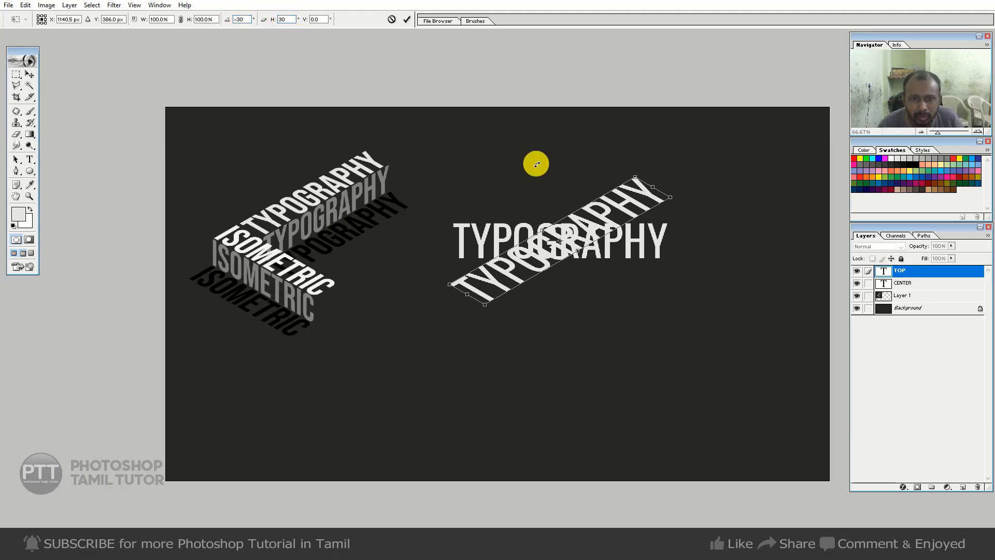
key(Return)
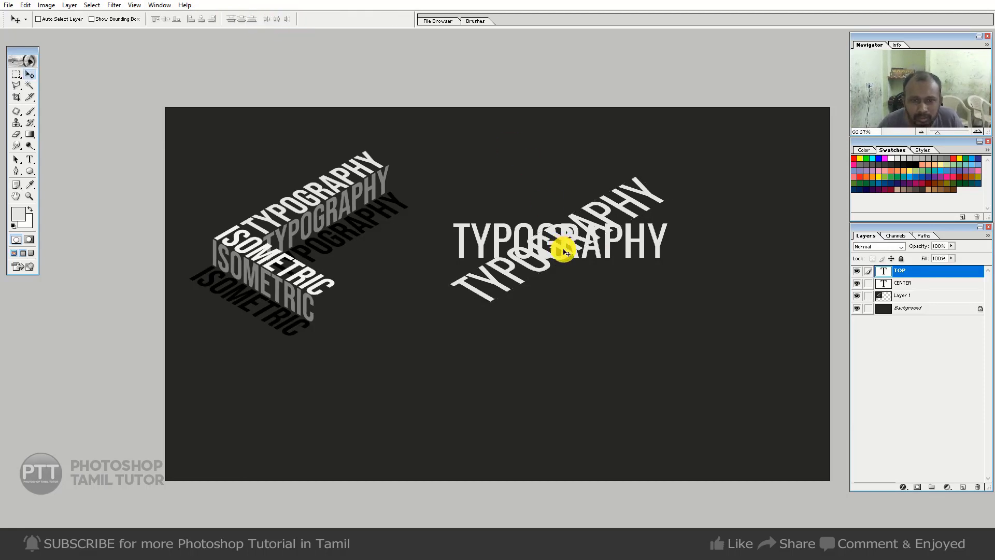
Move the slanted TOP text up to the canvas's upper edge, clear of the CENTER text
drag(561, 245, 559, 224)
key(shift+Up)
key(shift+Up)
key(shift+Up)
key(shift+Up)
key(shift+Up)
key(shift+Up)
key(shift+Up)
key(shift+Up)
key(shift+Up)
key(shift+Up)
key(shift+Up)
key(shift+Up)
key(shift+Up)
key(shift+Up)
key(shift+Up)
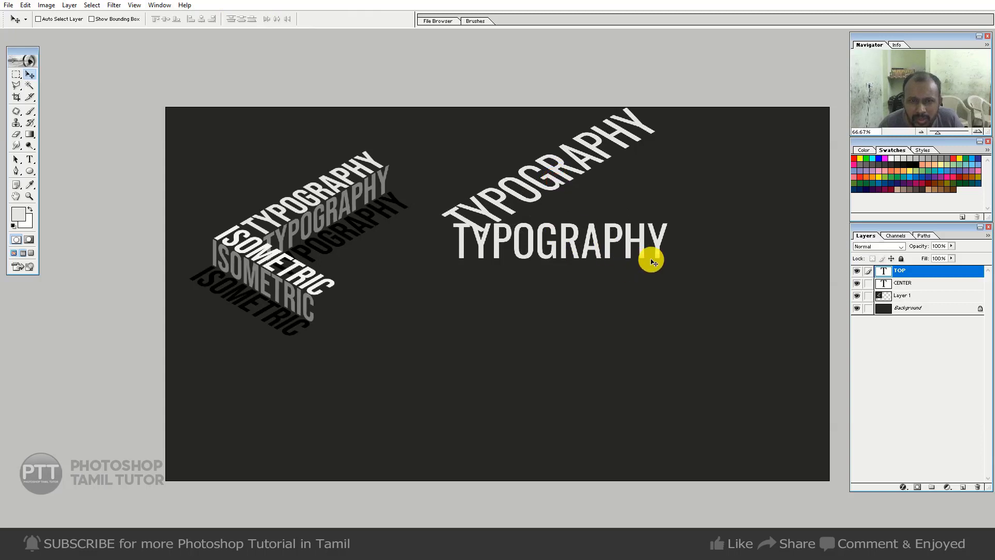
Select the CENTER text layer and move it down and right, away from the slanted TOP text
right_click(657, 247)
click(674, 250)
drag(654, 248, 682, 290)
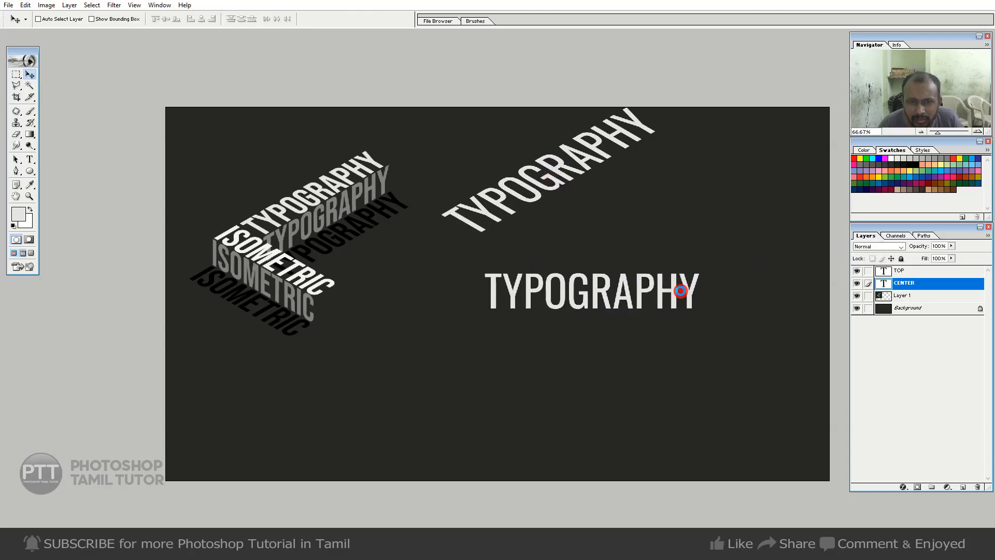
Fill the CENTER text with the mid grey sampled from the reference design's middle TYPOGRAPHY lettering
click(608, 188)
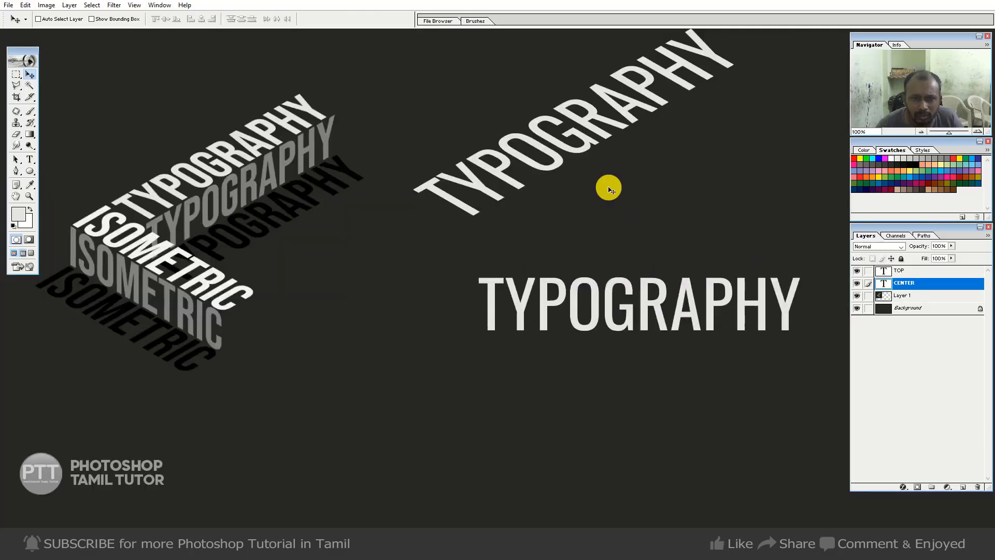
key(i)
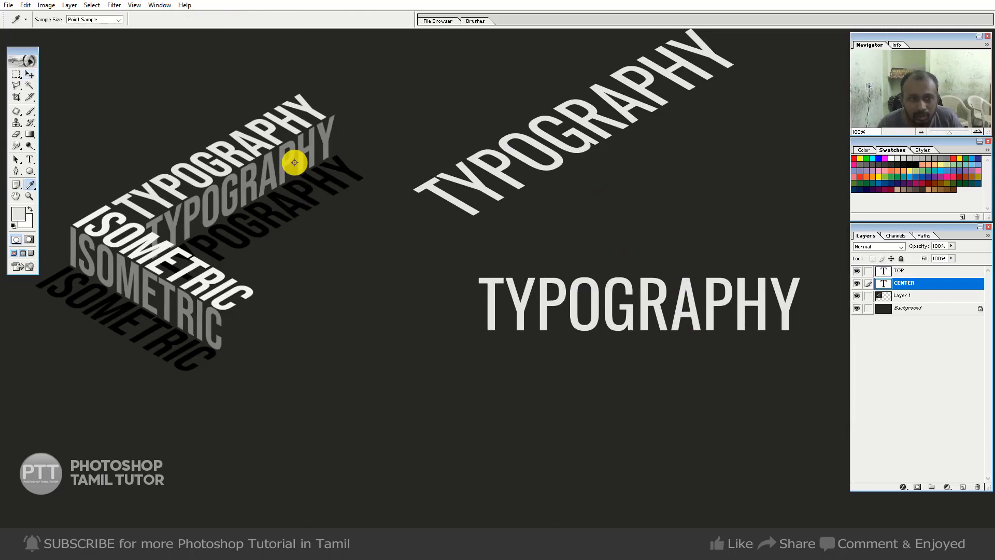
click(327, 145)
key(alt+BackSpace)
key(v)
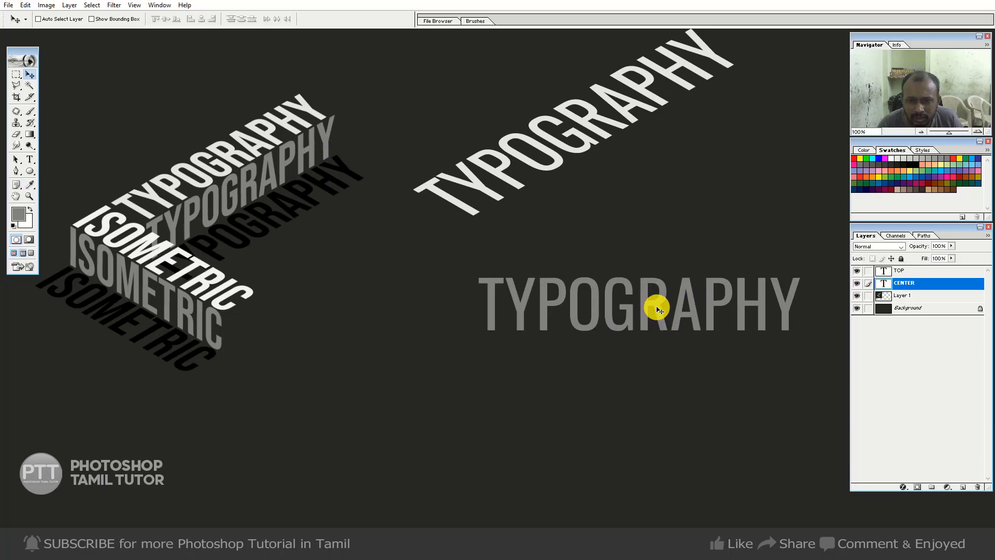
drag(656, 309, 656, 350)
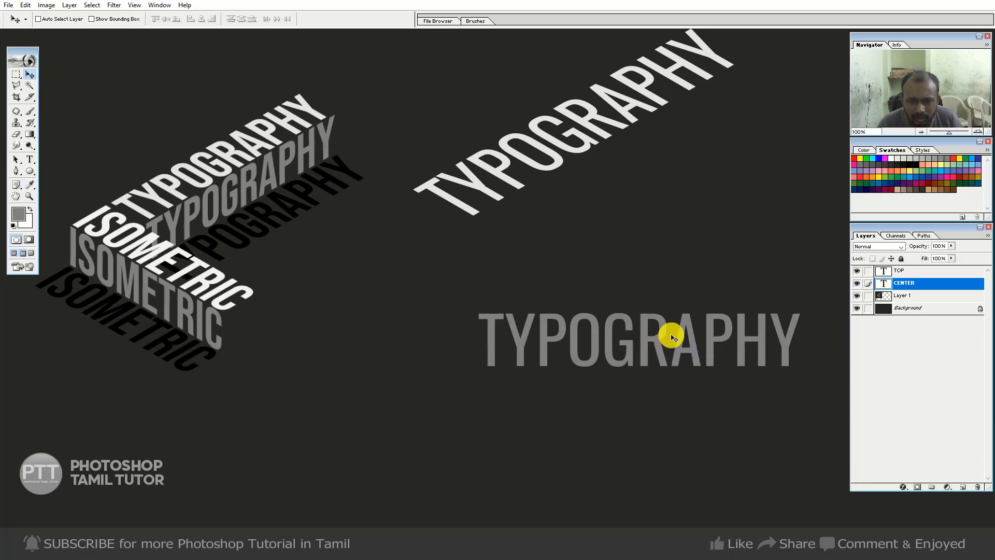
key(ctrl+z)
click(29, 8)
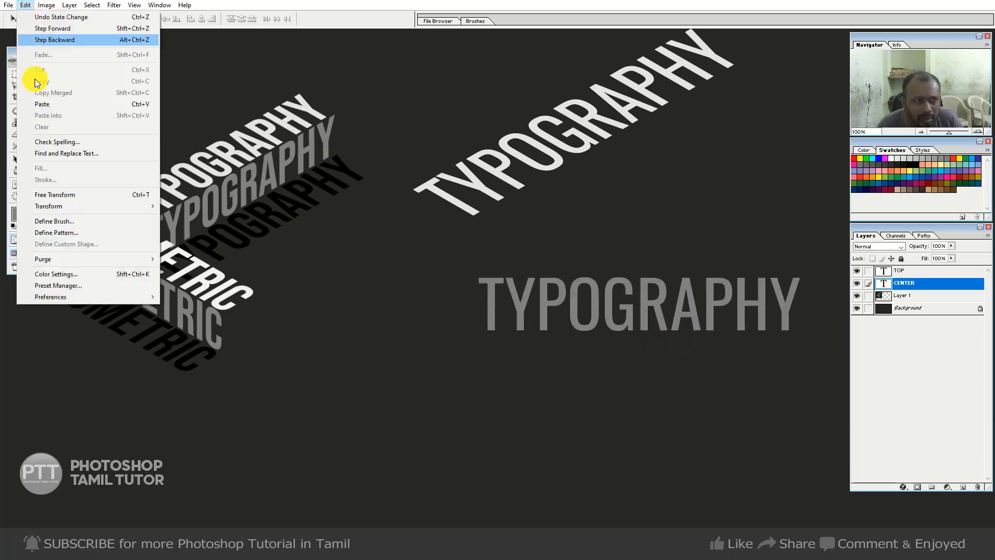
click(89, 194)
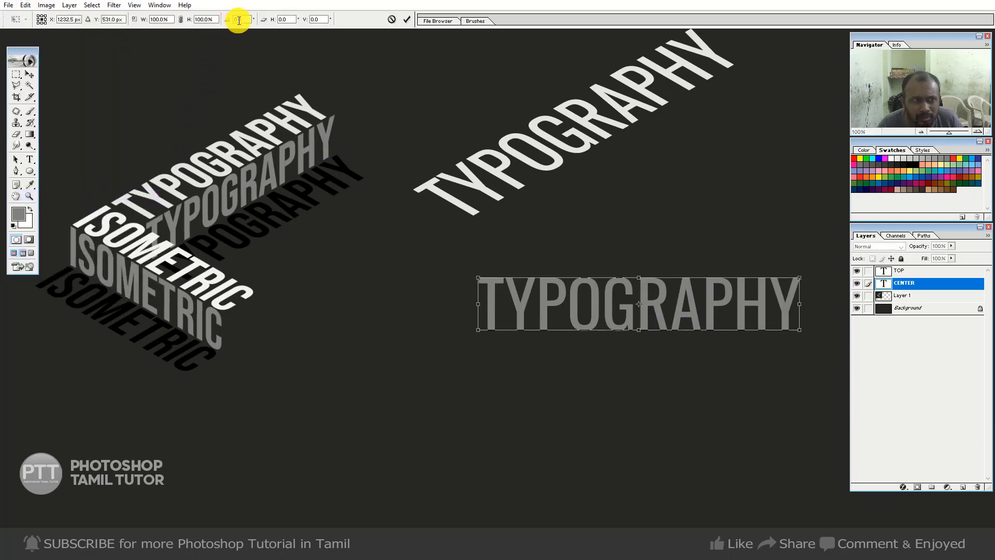
text(30)
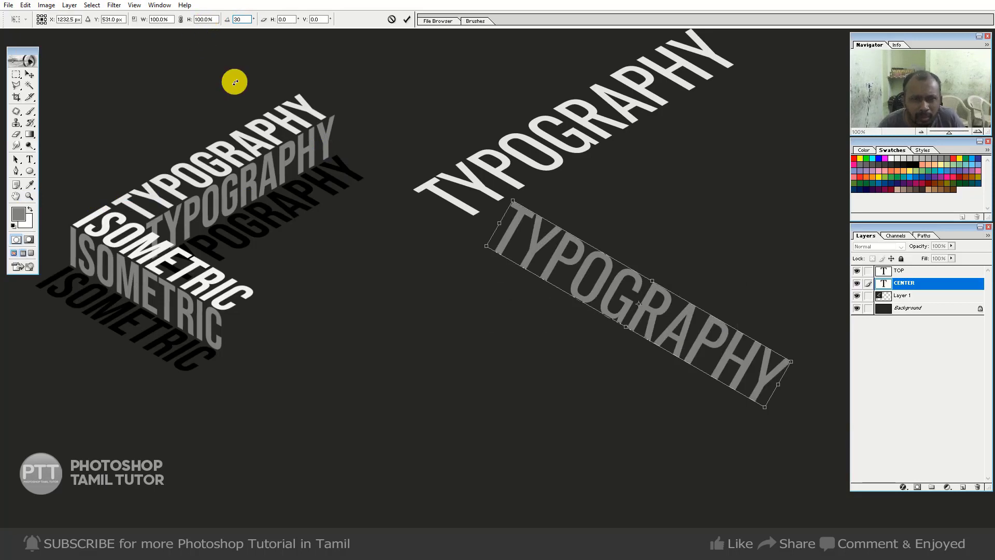
key(Escape)
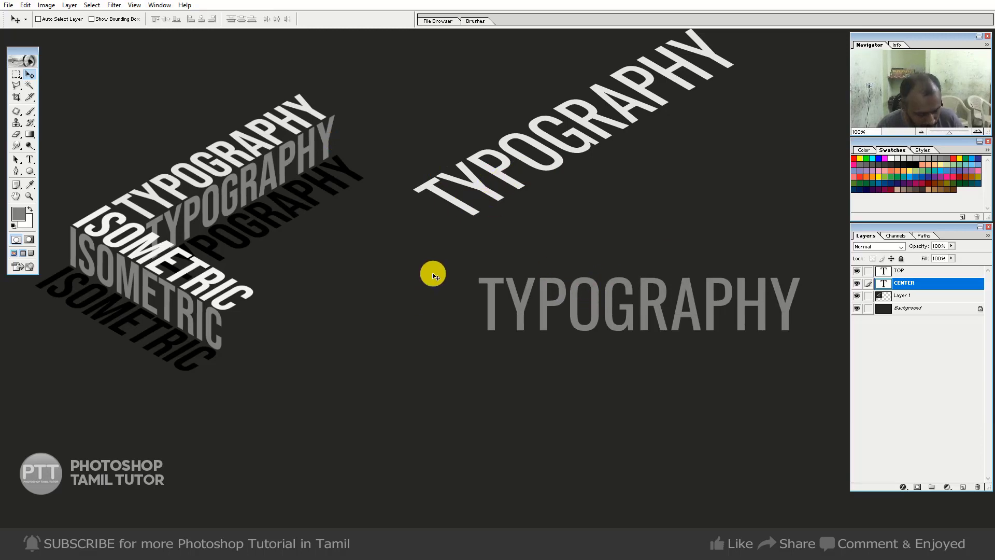
key(t)
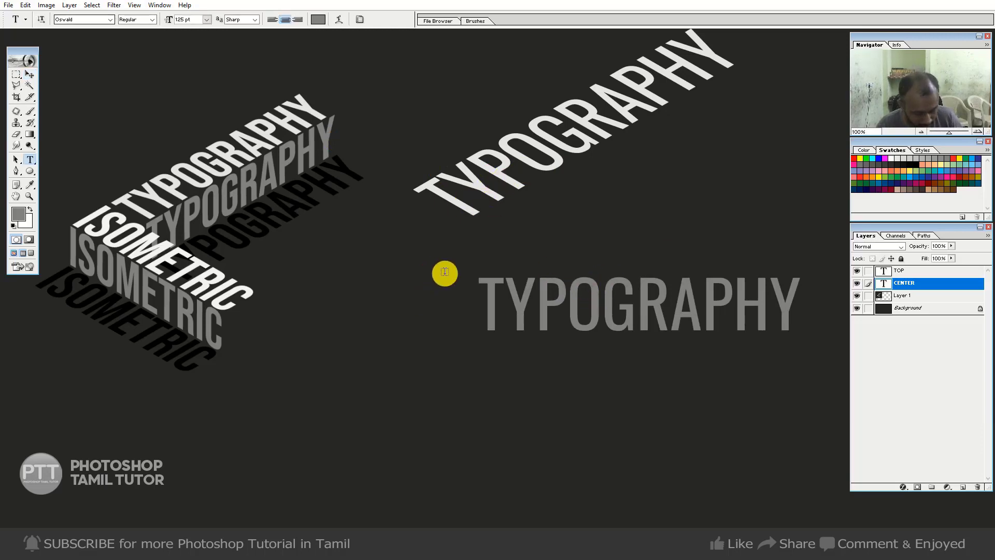
key(v)
Free Transform the CENTER text with a rotation of -30° and a horizontal skew of -30°, and apply it
key(ctrl+t)
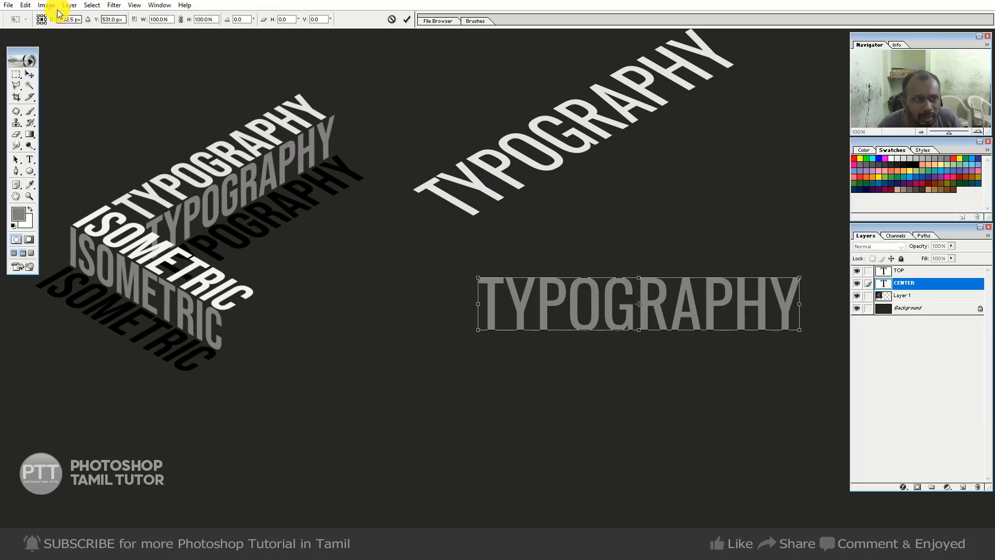
click(244, 23)
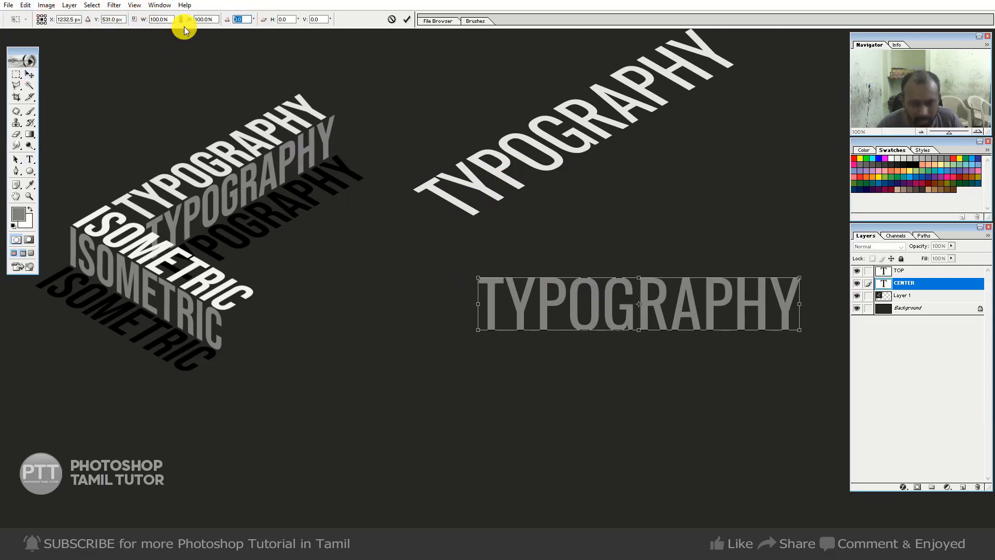
text(30)
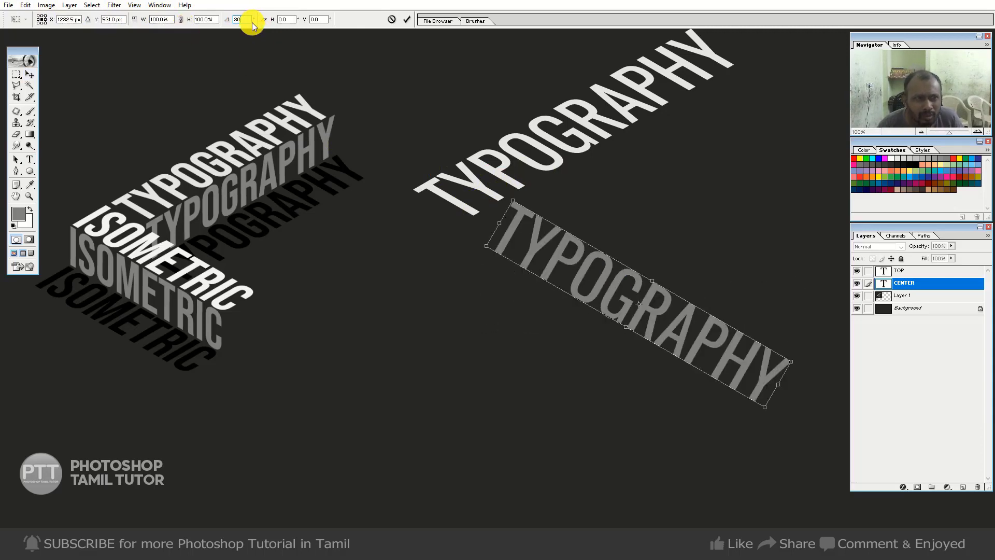
text(-30)
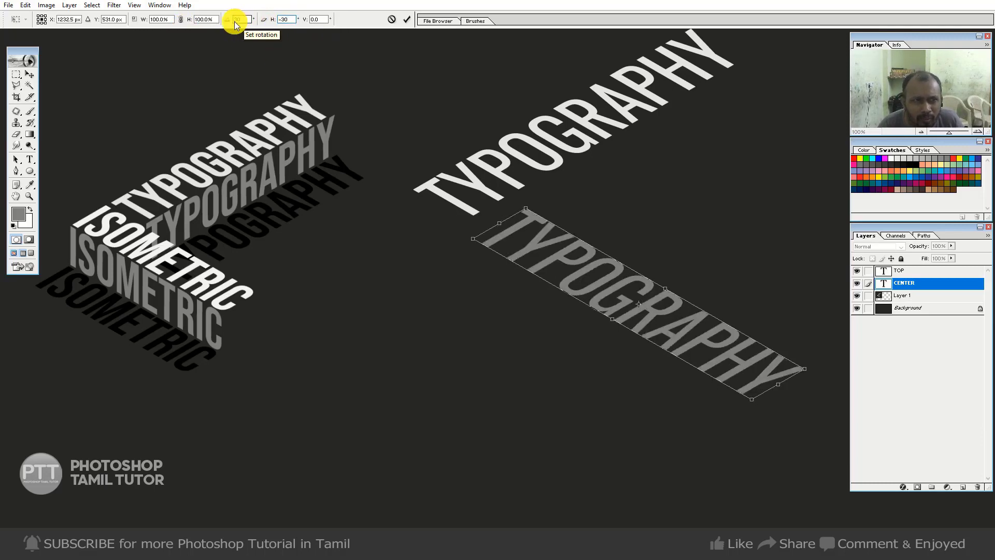
text(-30)
key(Return)
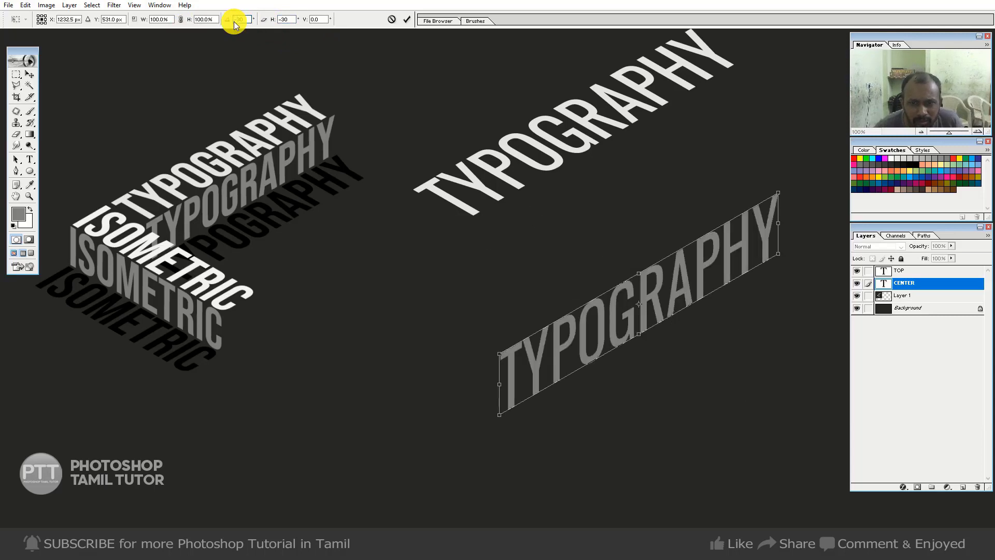
key(Return)
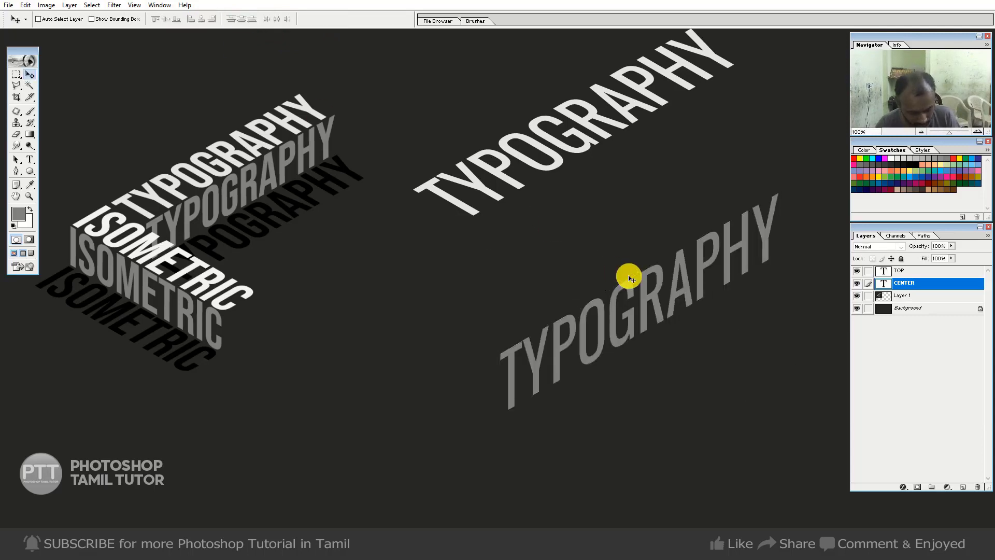
Move the grey CENTER text directly beneath the TOP text so their letters meet along the slanted edge
drag(678, 324, 658, 149)
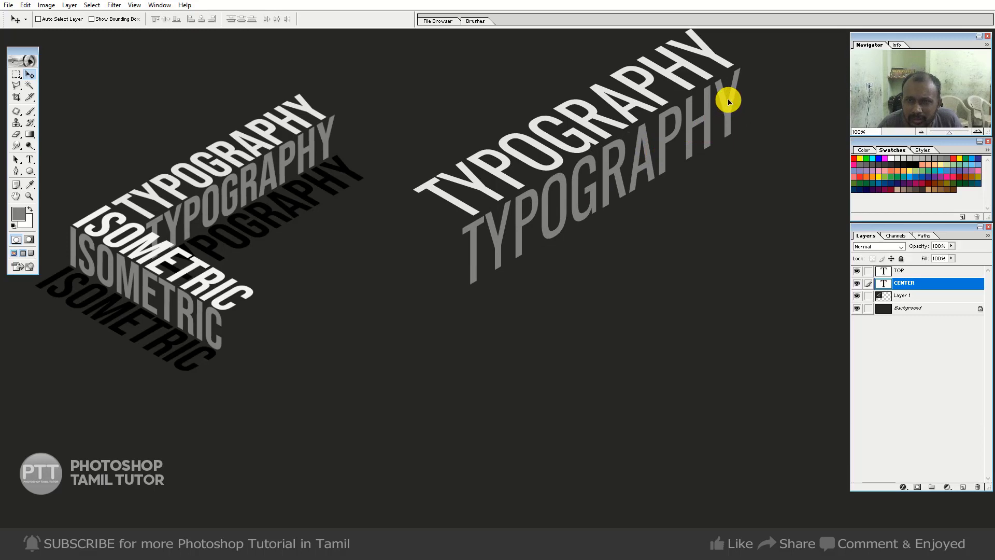
drag(729, 102, 729, 98)
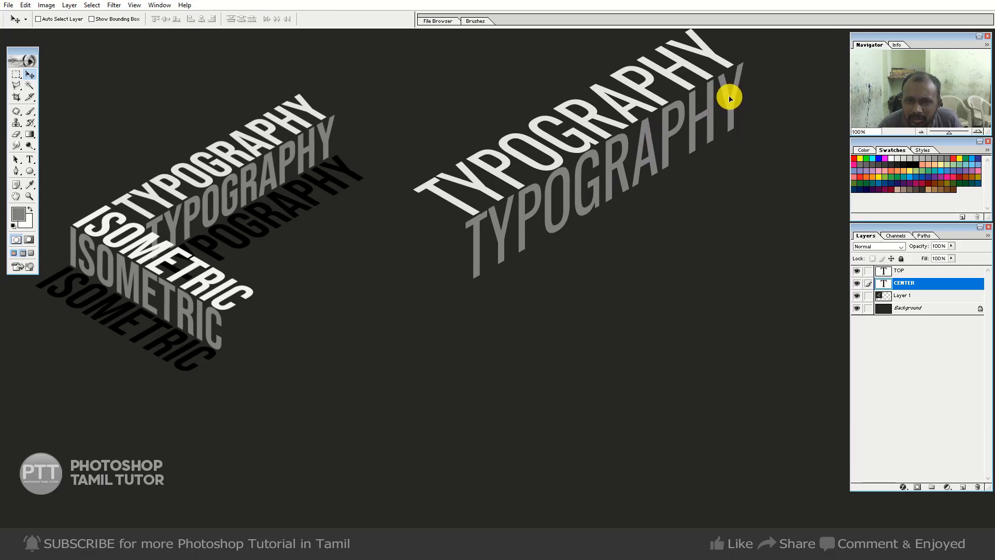
key(Down)
key(Down)
key(Down)
key(Down)
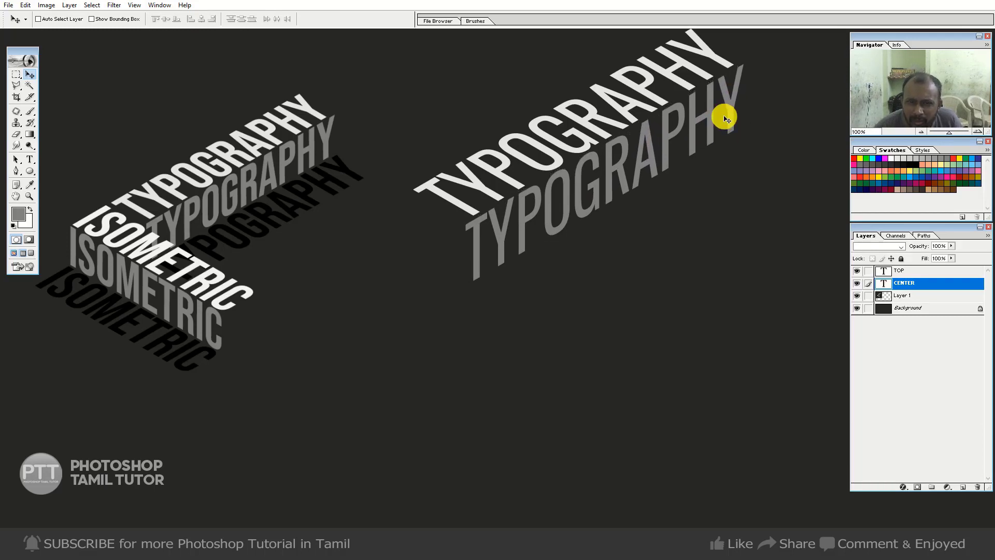
Duplicate the TOP text, place the copy beneath the grey CENTER text, and fill it with black as the shadow
right_click(604, 136)
click(614, 144)
drag(596, 129, 651, 224)
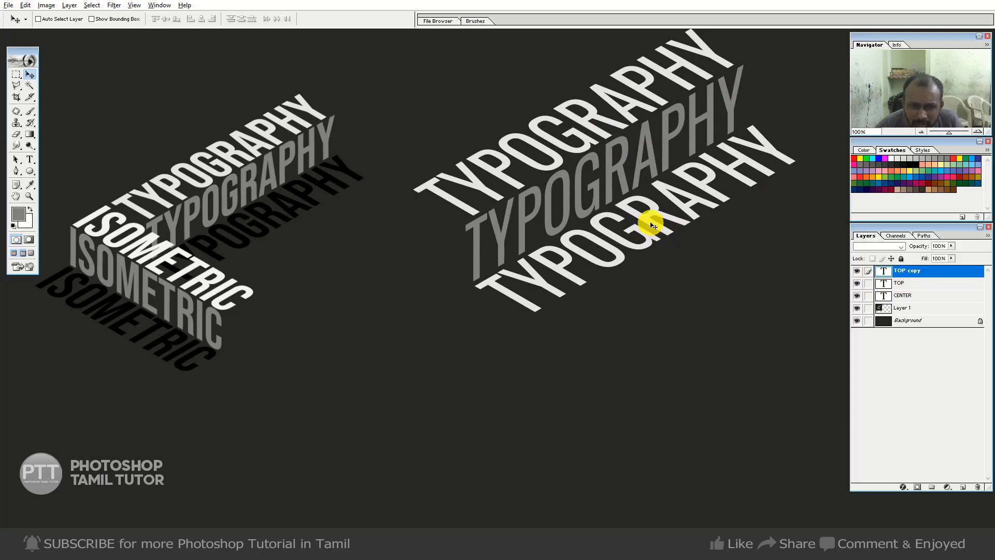
key(Up)
key(Up)
key(alt+BackSpace)
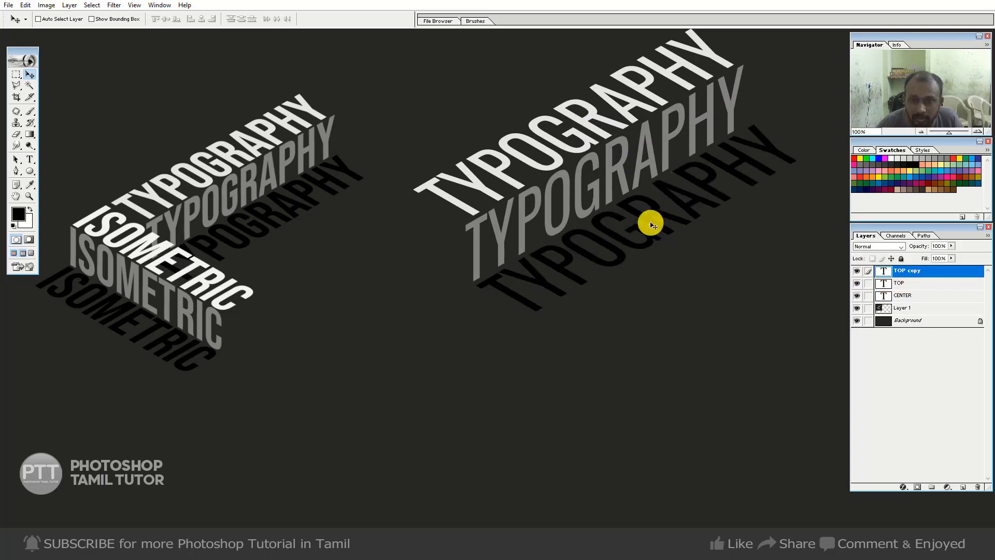
Add a separate ISOMETRIC text line in the empty area below the TYPOGRAPHY lettering
key(ctrl+minus)
key(ctrl+minus)
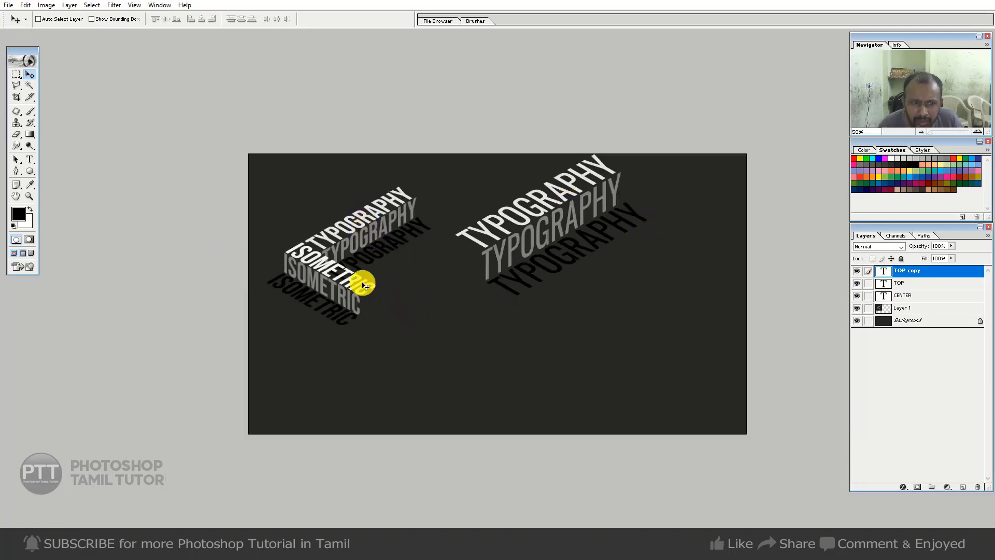
ctrl+click(606, 256)
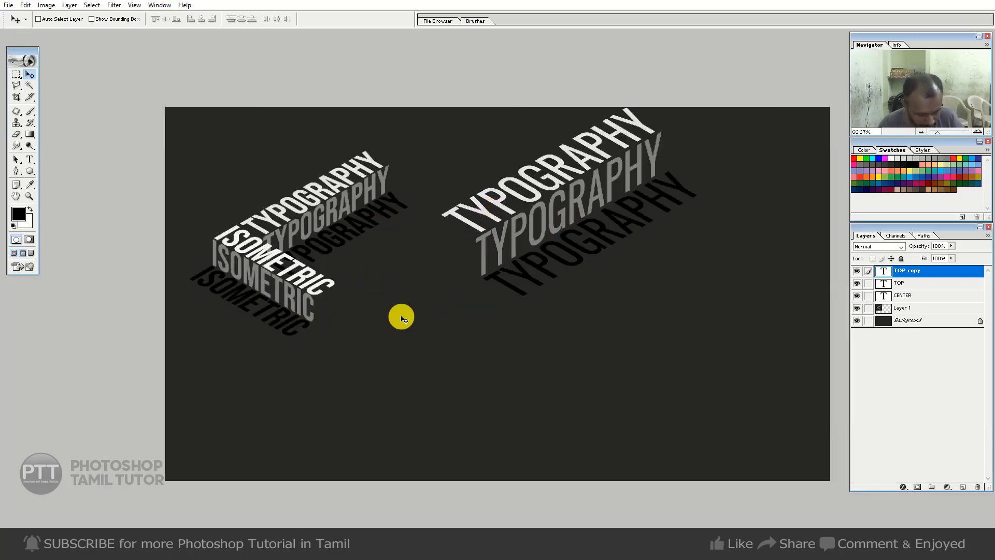
key(t)
click(486, 344)
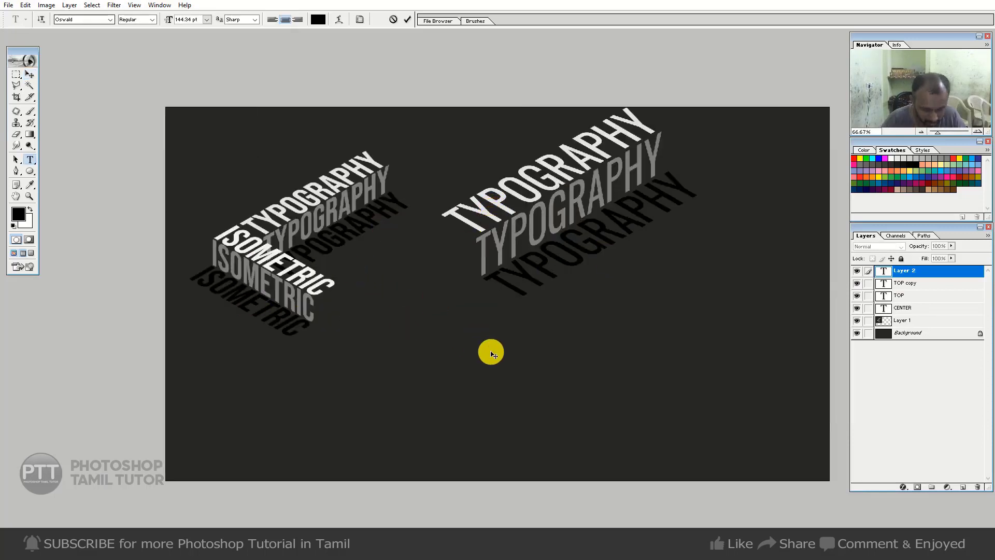
text(ISOMETRIC)
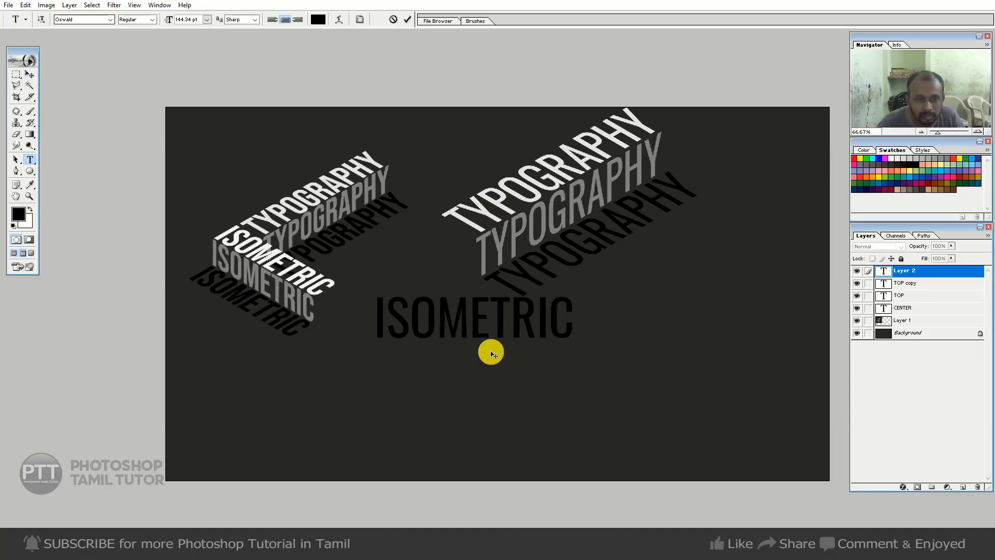
key(ctrl+Return)
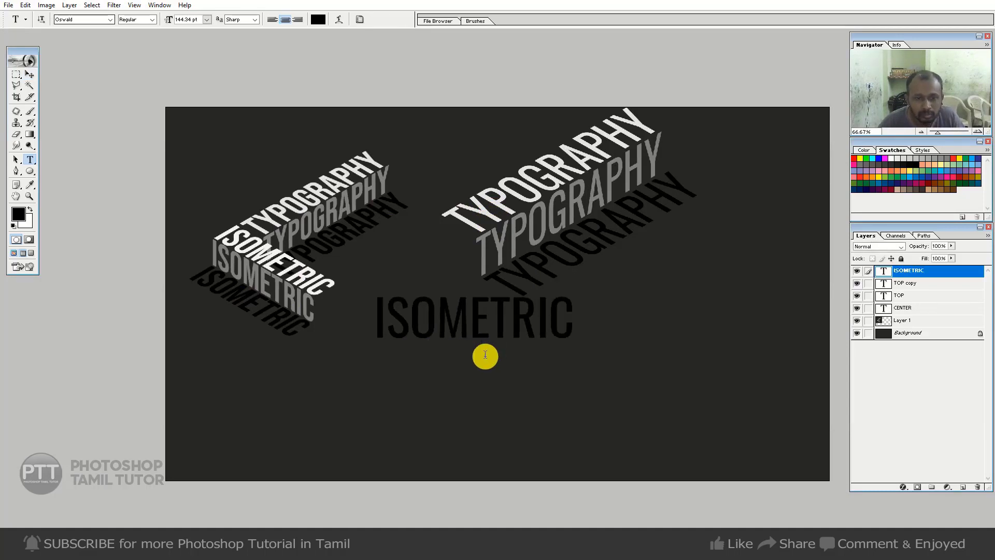
key(v)
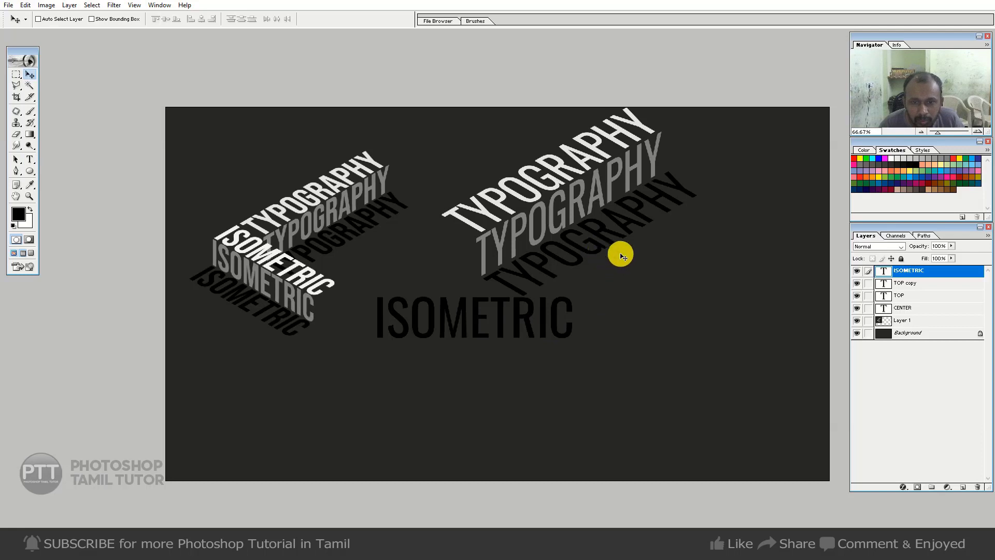
Rename the black TYPOGRAPHY shadow's text layer as BOTTOM
double_click(917, 284)
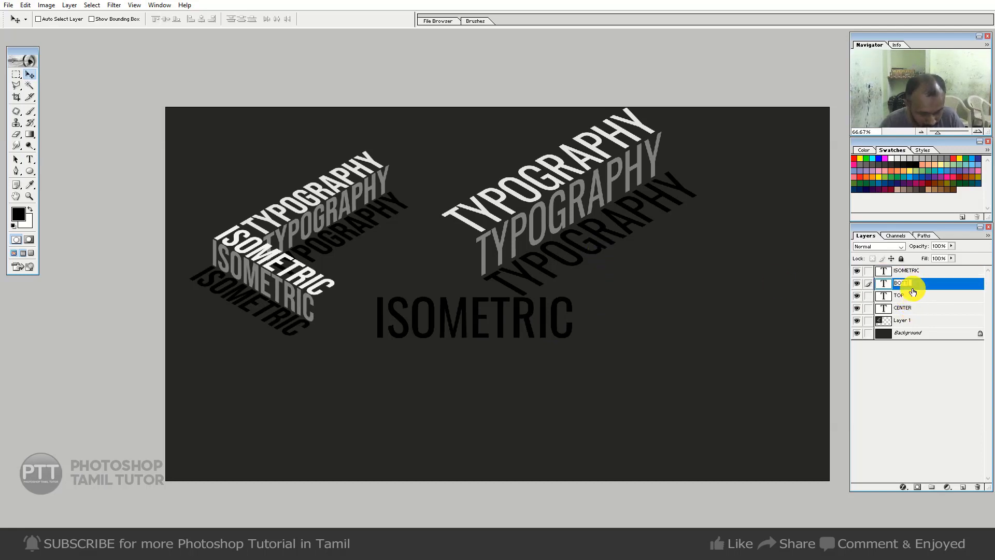
click(706, 290)
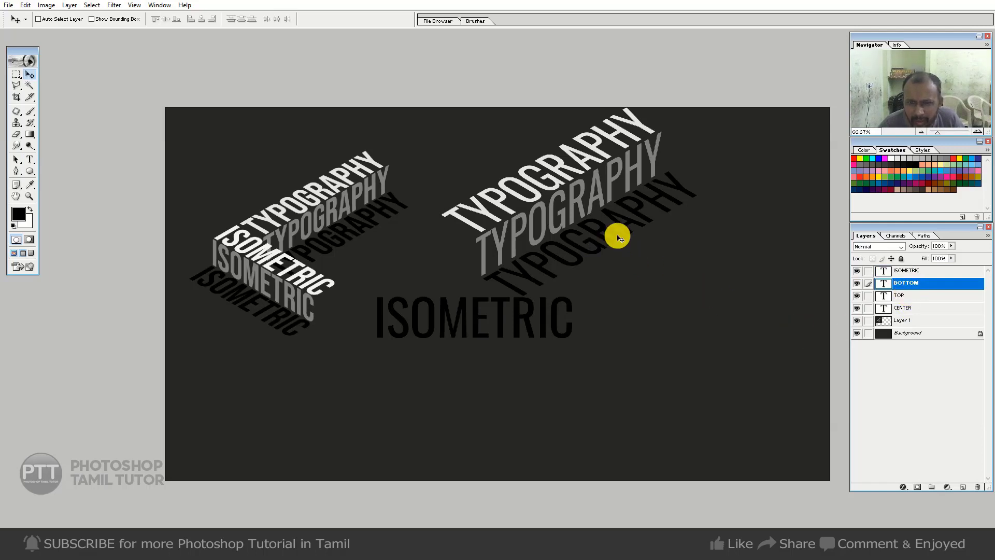
drag(629, 238, 646, 251)
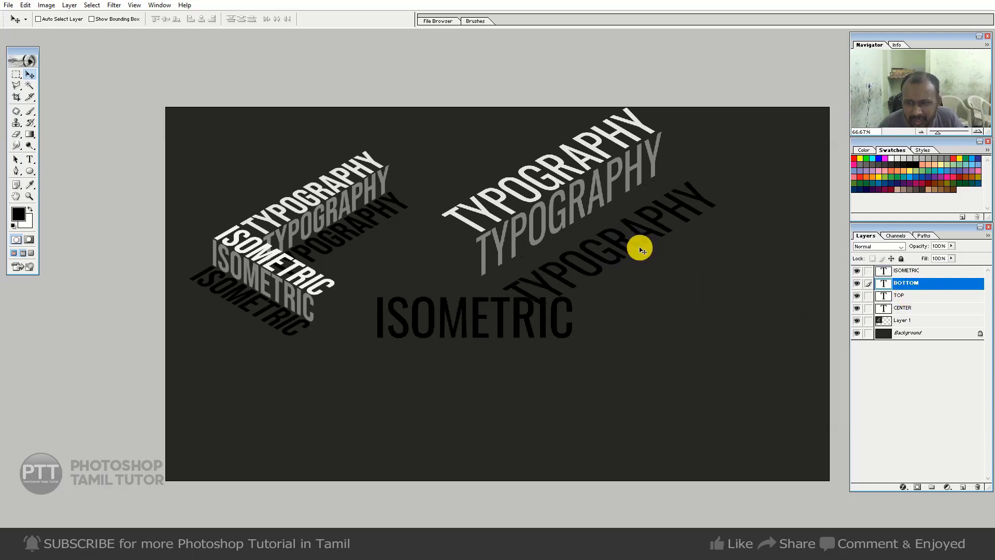
key(ctrl+z)
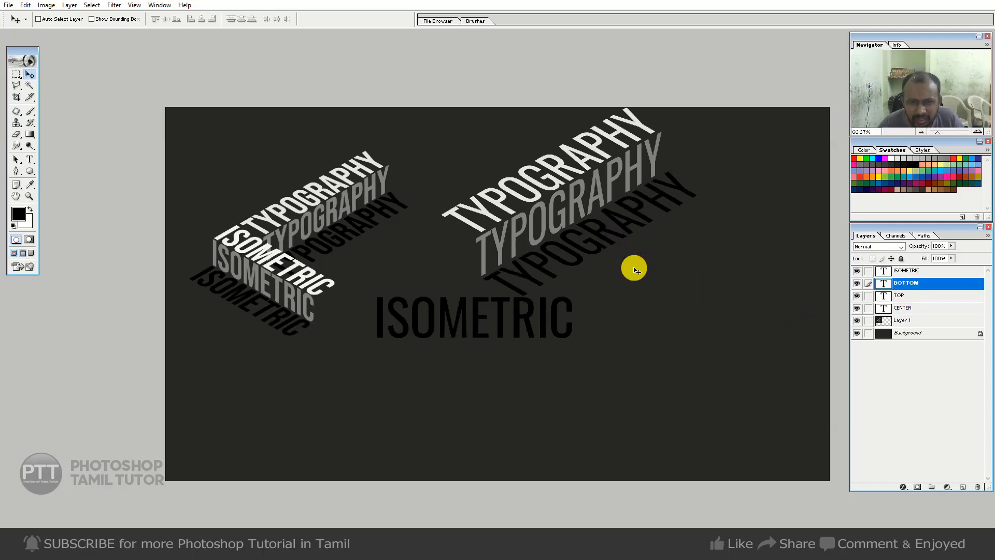
Move the ISOMETRIC text clear of the shadow and fill it with the grey sampled from the middle TYPOGRAPHY lettering
right_click(570, 335)
click(583, 338)
drag(562, 339, 617, 385)
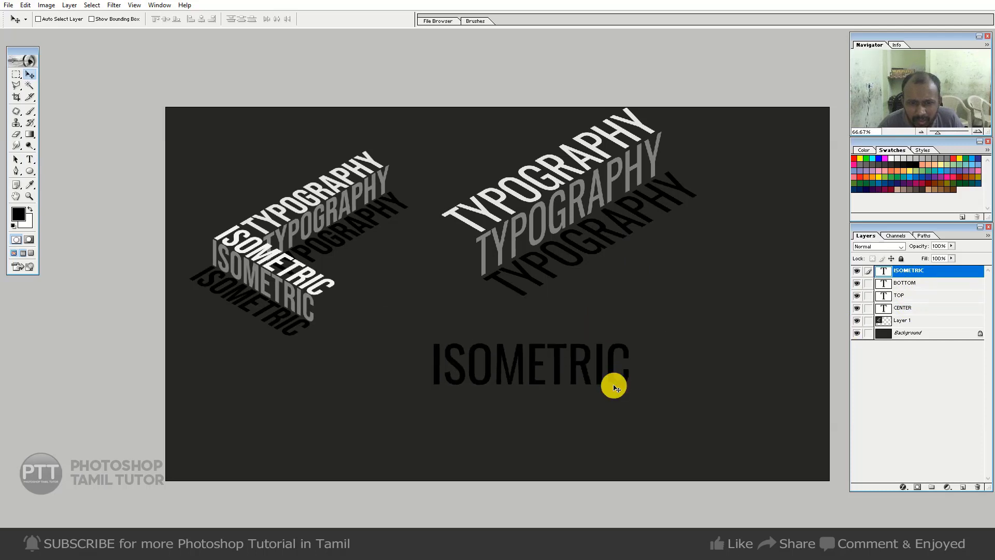
key(i)
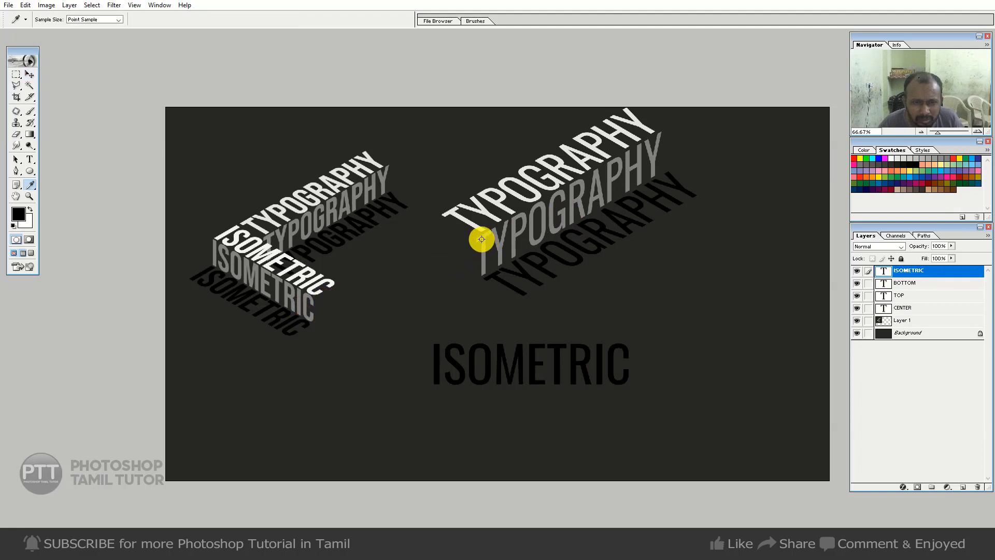
key(alt+BackSpace)
key(v)
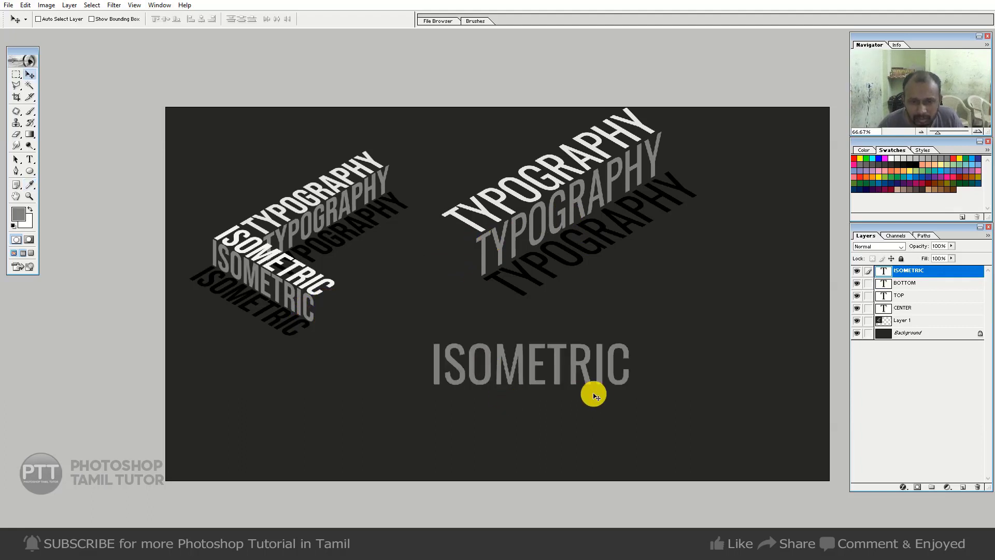
Duplicate the ISOMETRIC text and fill the copy with the off-white sampled from the upper TYPOGRAPHY lettering
key(ctrl+j)
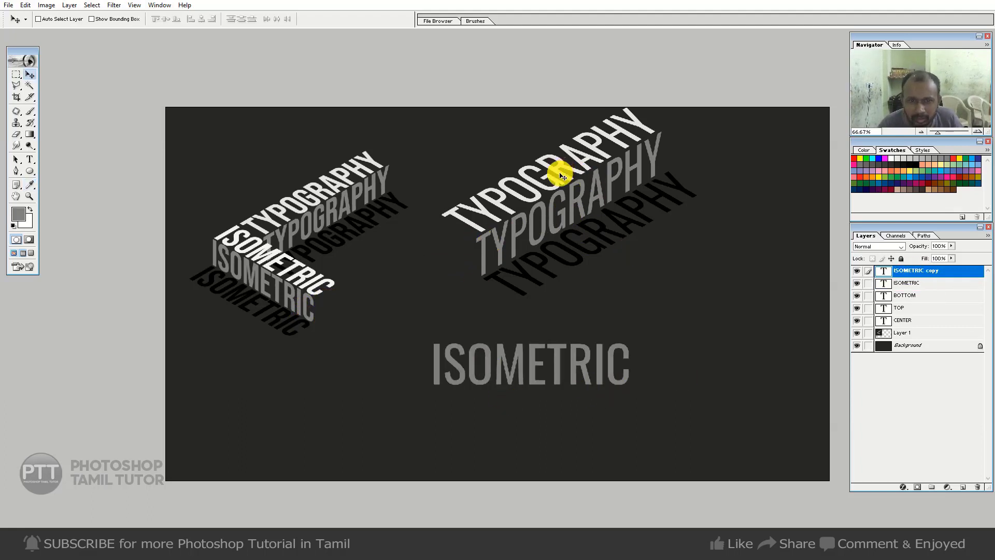
key(i)
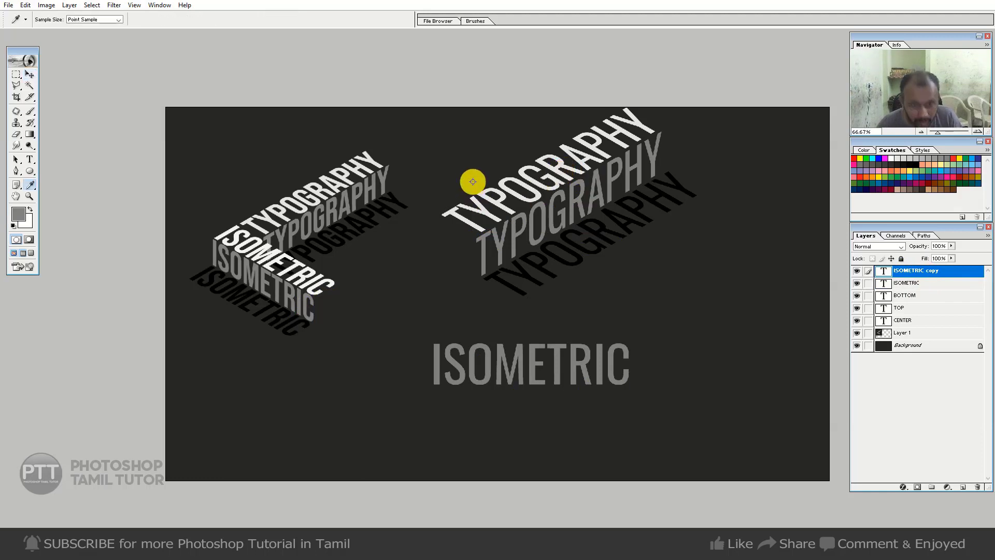
click(497, 203)
key(alt+BackSpace)
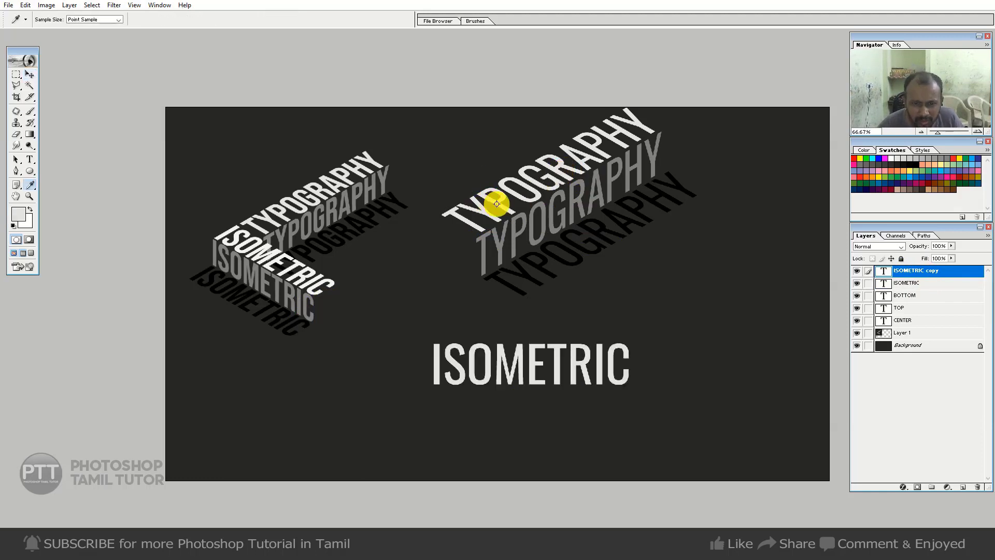
Rename the white ISOMETRIC layer as TOP2 and the grey ISOMETRIC layer as CENTER2
double_click(918, 275)
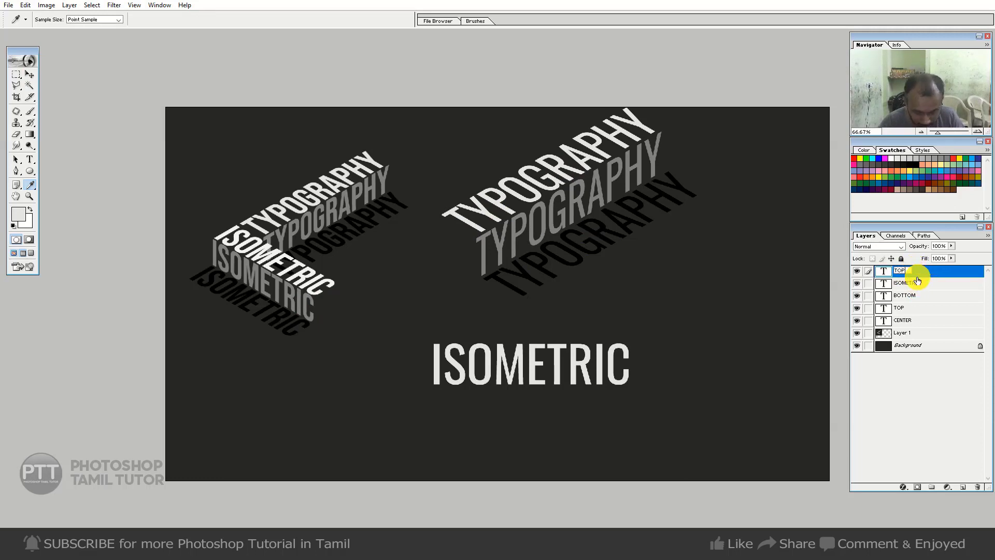
text(TOP2)
double_click(920, 283)
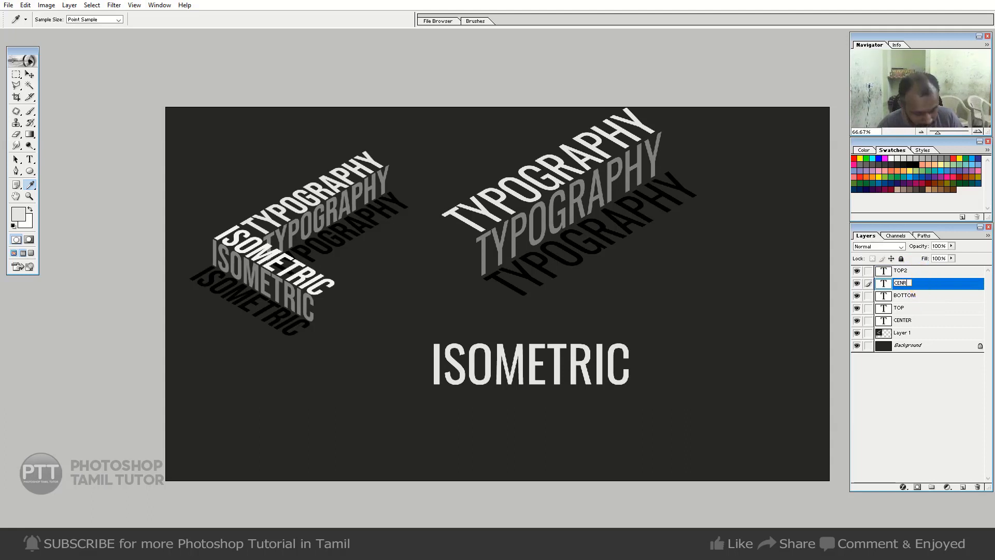
text(CENTER2)
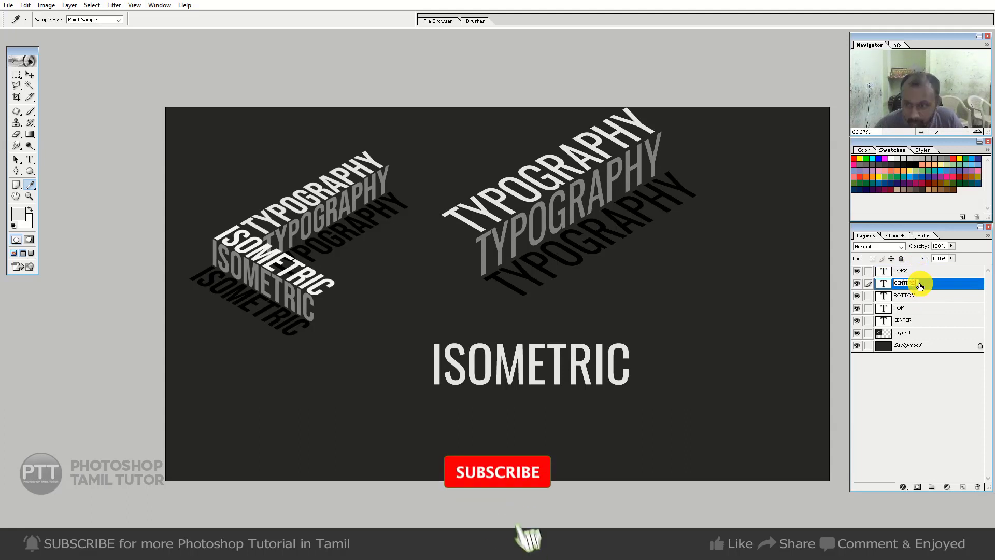
Free Transform the TOP2 text with a rotation of 30° and a horizontal skew of -30°, and apply it
click(913, 270)
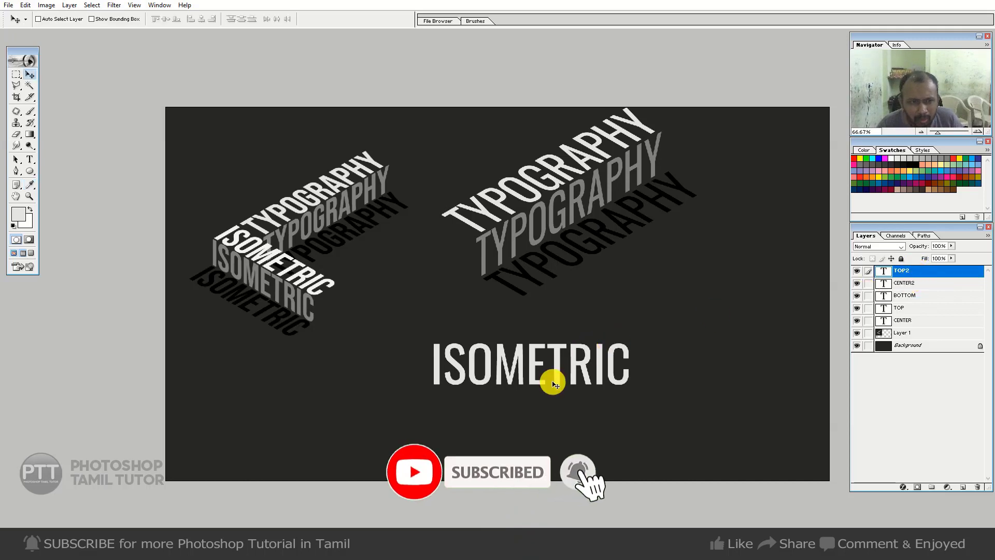
key(ctrl+t)
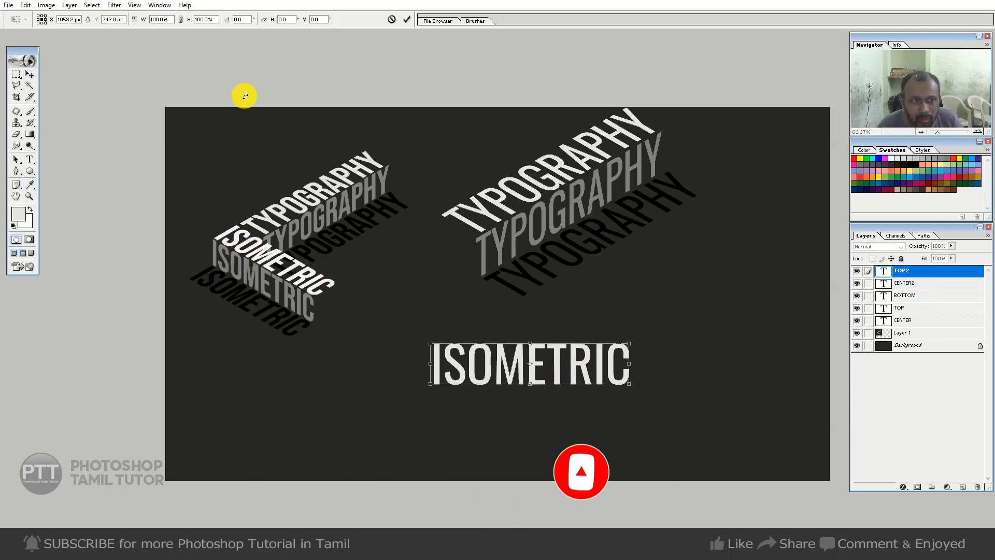
click(247, 21)
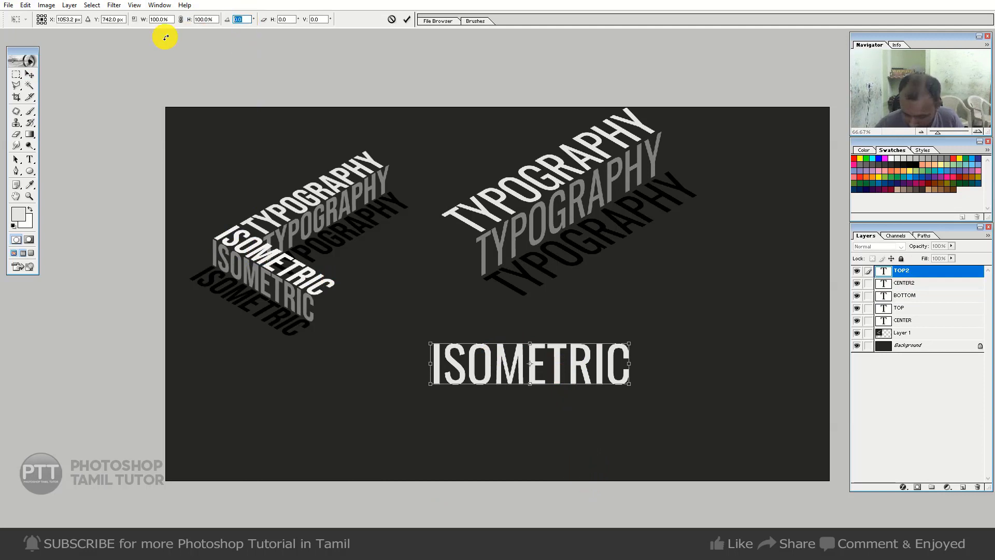
text(30)
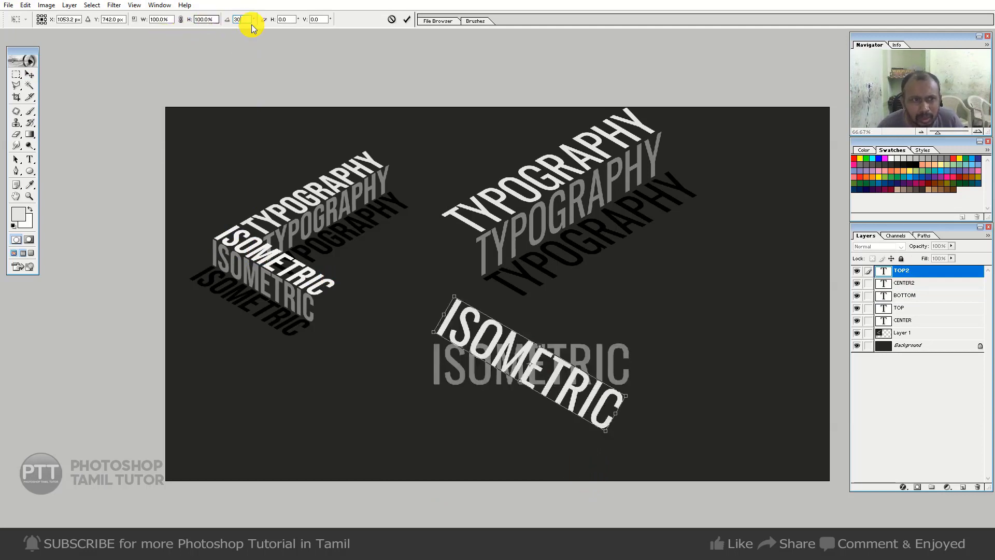
text(3)
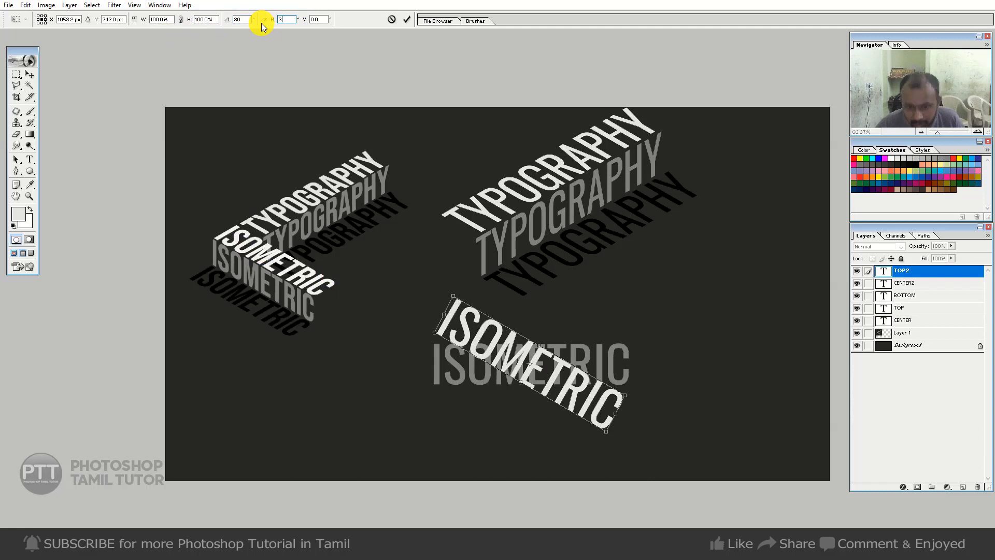
text(0)
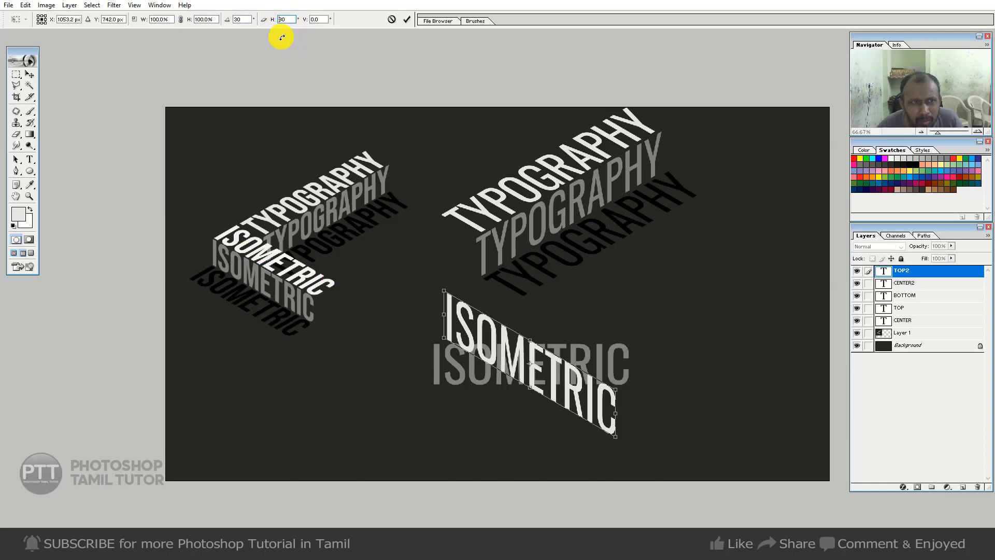
text(-)
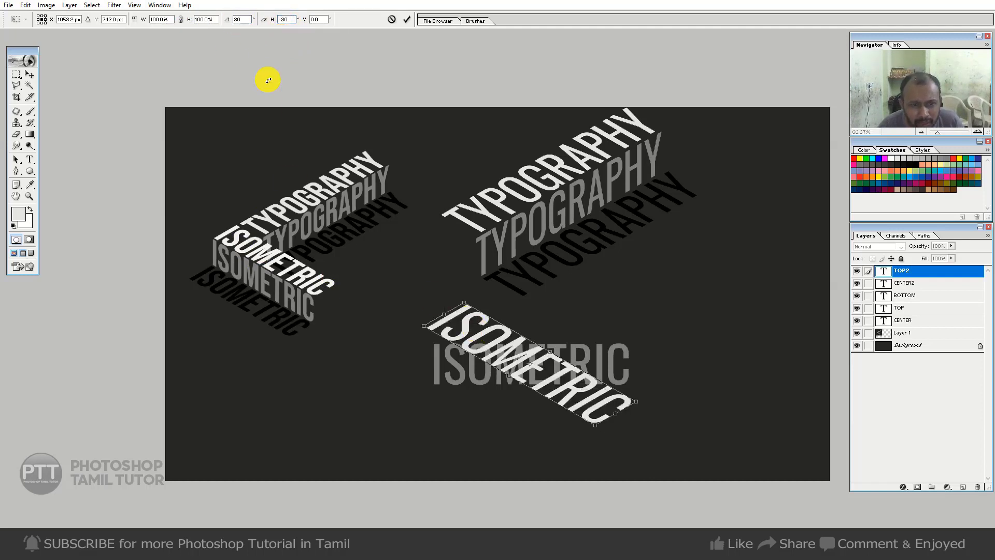
click(290, 20)
double_click(529, 377)
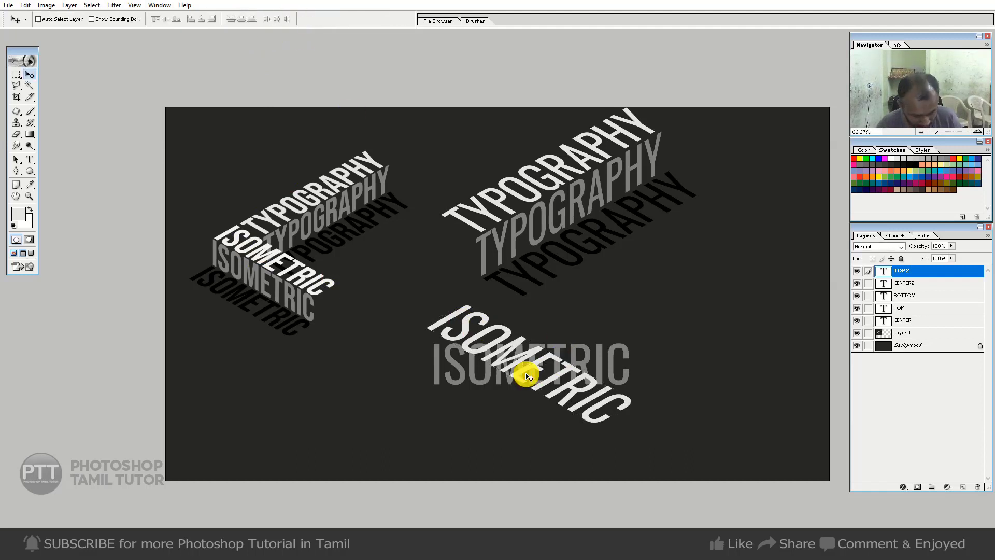
Move the white TOP2 text up to meet the first letter of the white TYPOGRAPHY text, forming a corner
drag(539, 399, 533, 306)
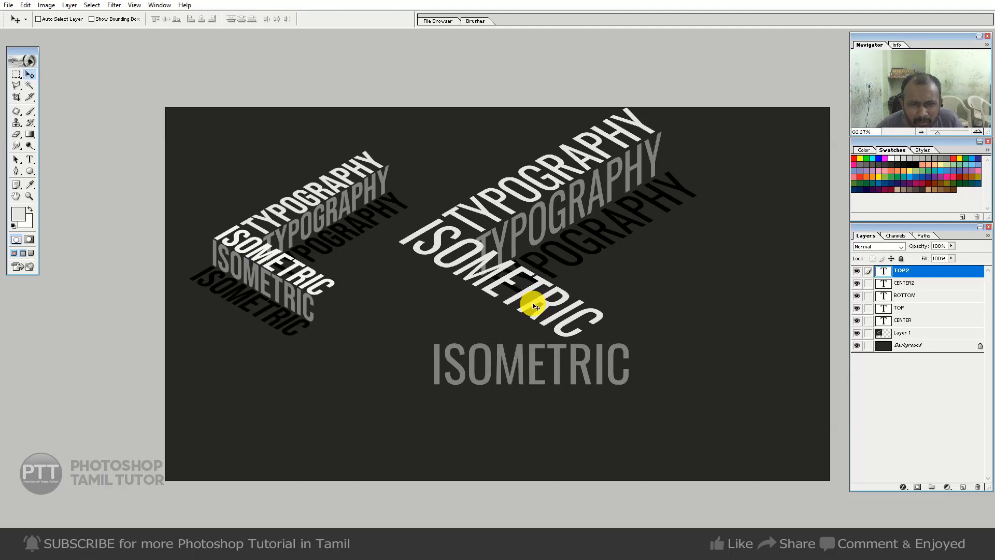
key(Up)
key(Up)
key(Up)
key(Up)
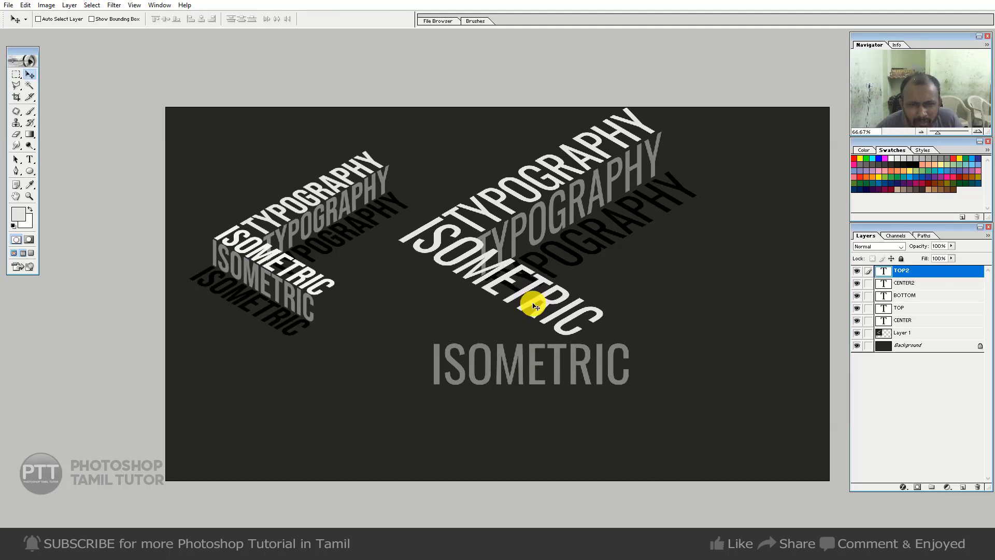
Select the grey CENTER2 text and move it beneath the slanted white ISOMETRIC text
right_click(558, 366)
click(590, 368)
drag(556, 369, 530, 382)
key(ctrl+t)
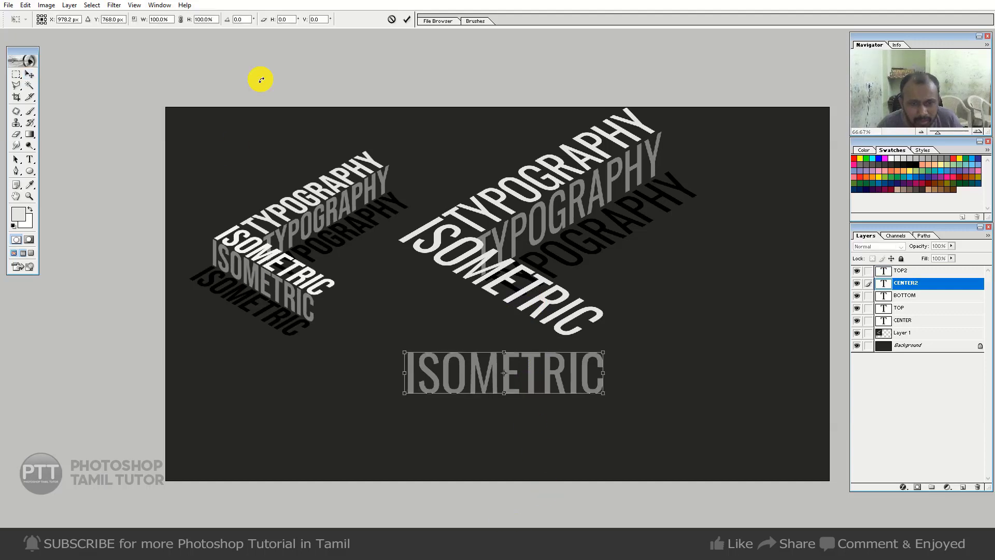
click(236, 20)
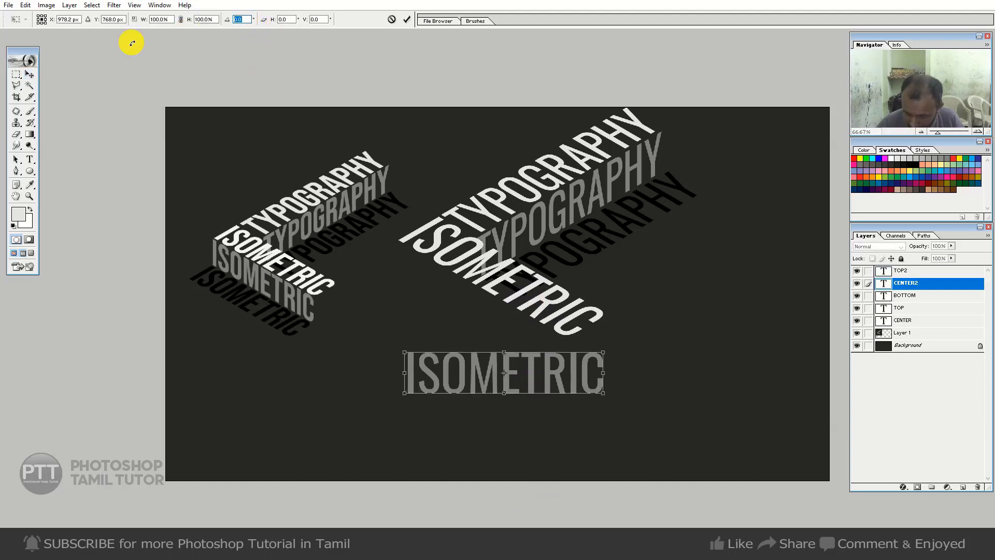
text(30)
key(Return)
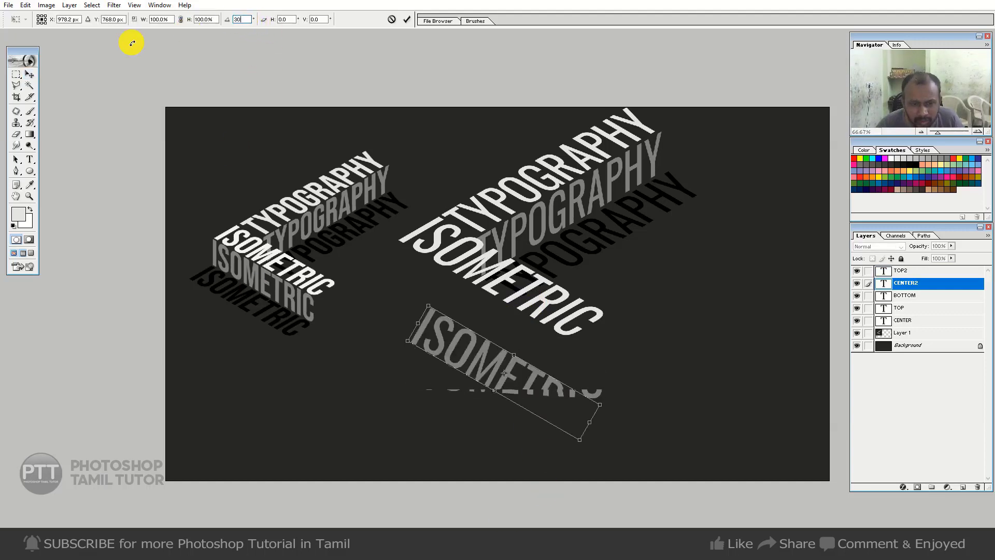
text(-30)
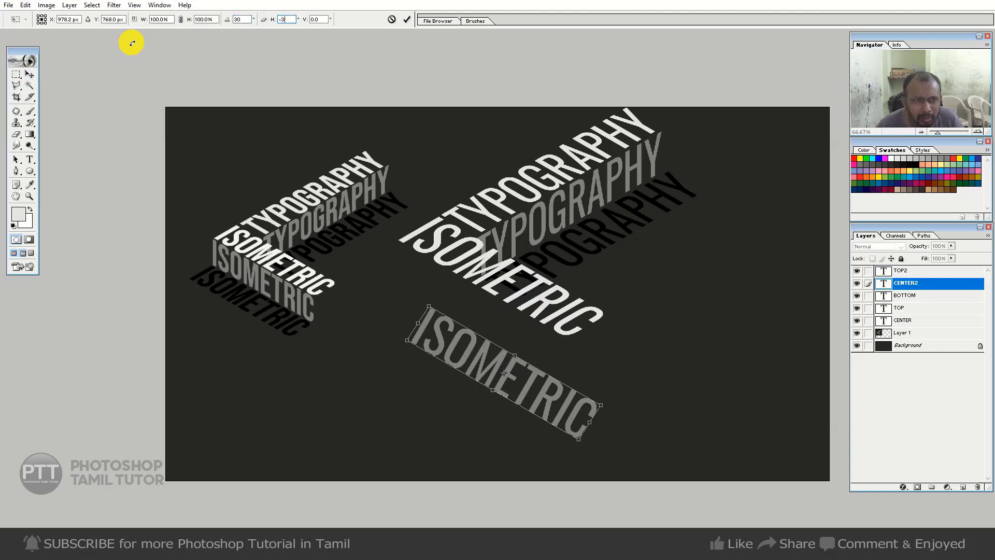
key(Return)
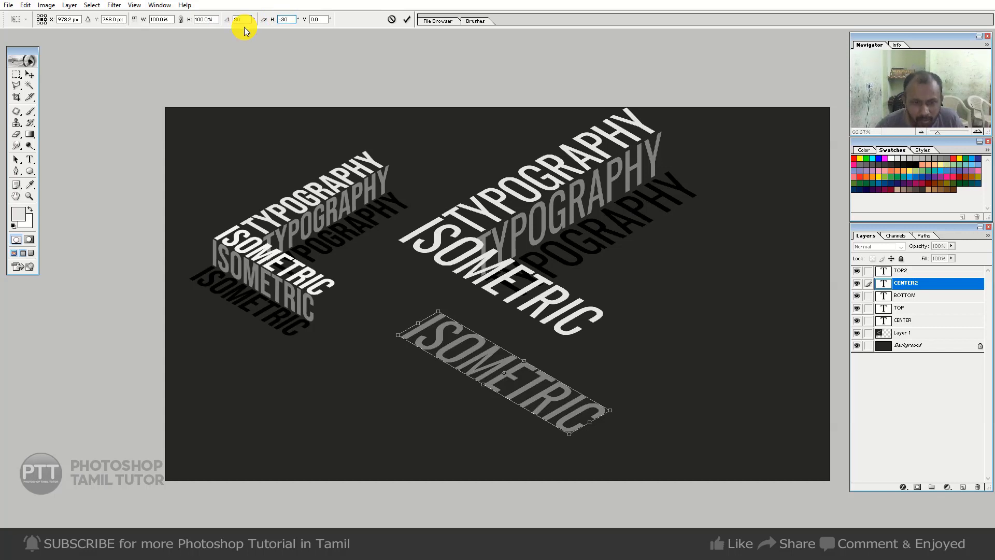
key(Escape)
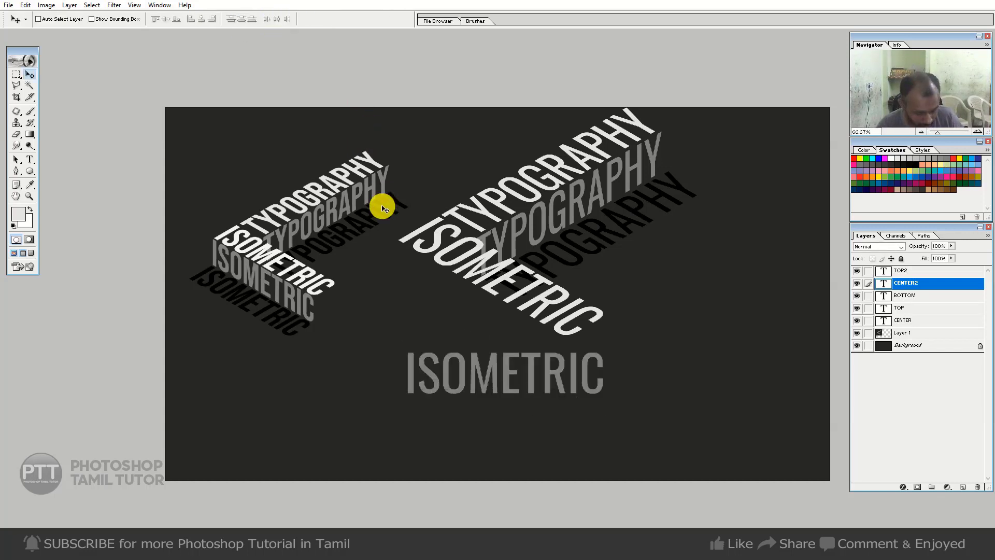
key(ctrl+t)
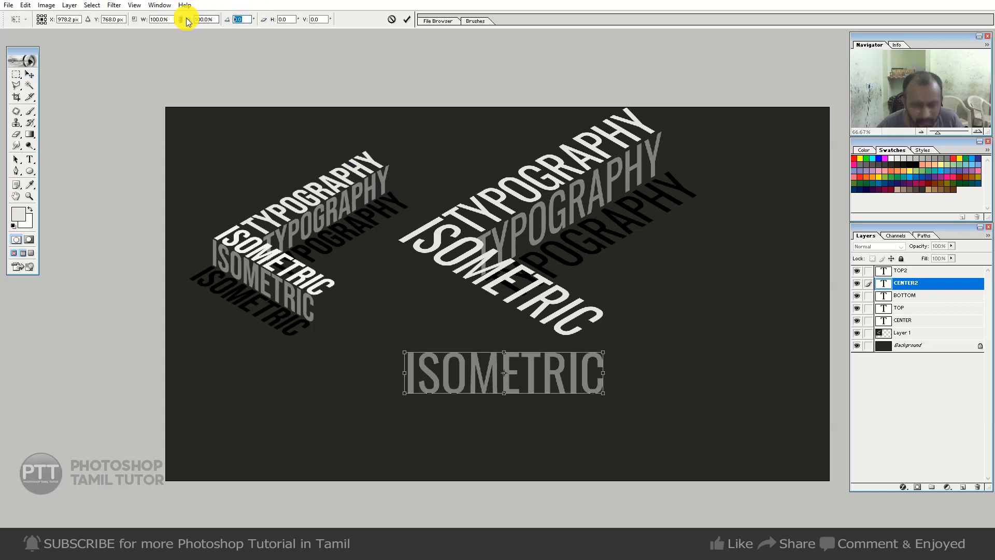
text(-30)
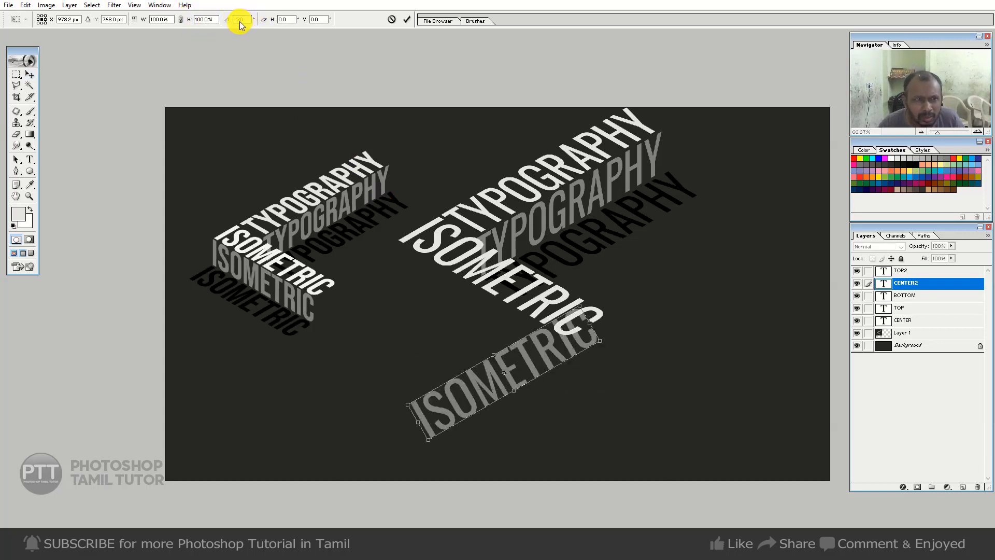
key(Escape)
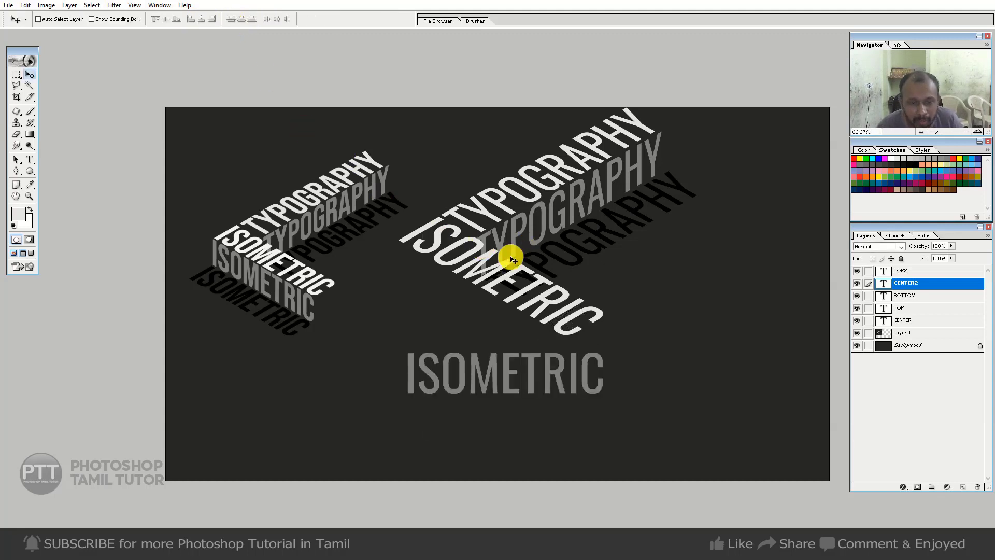
Free Transform the grey CENTER2 text with a 30° rotation and a 30° horizontal skew, and fit it directly beneath the white ISOMETRIC text
key(ctrl+t)
click(240, 19)
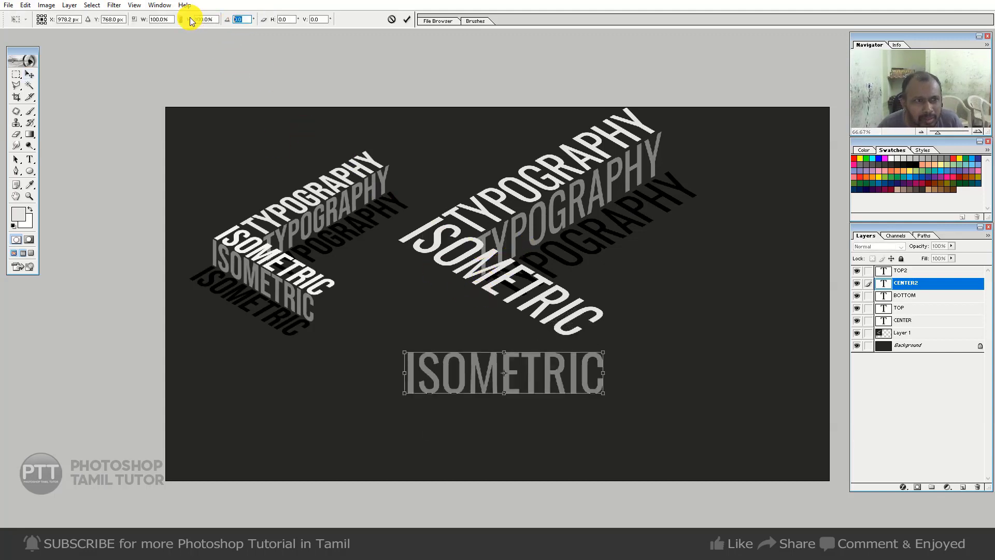
text(30)
key(Tab)
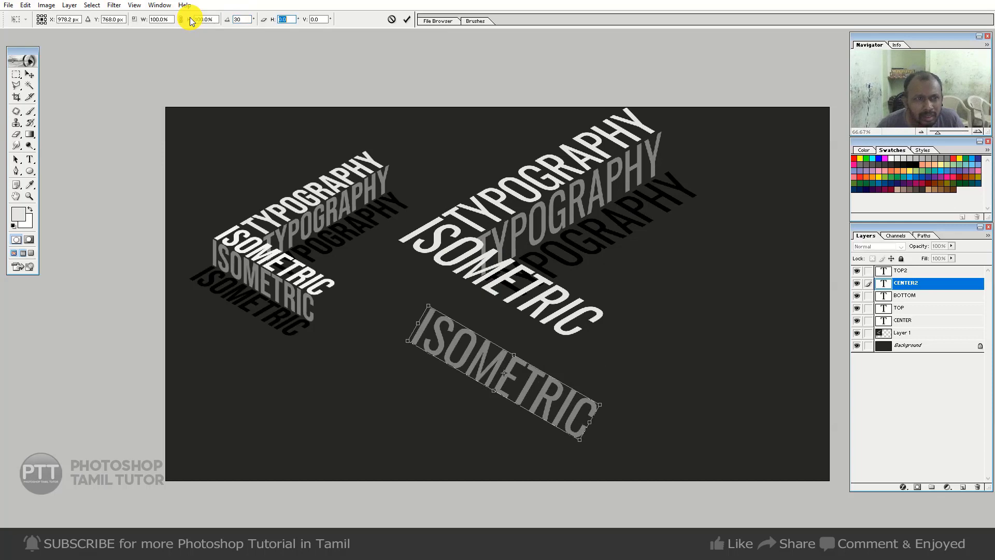
text(30)
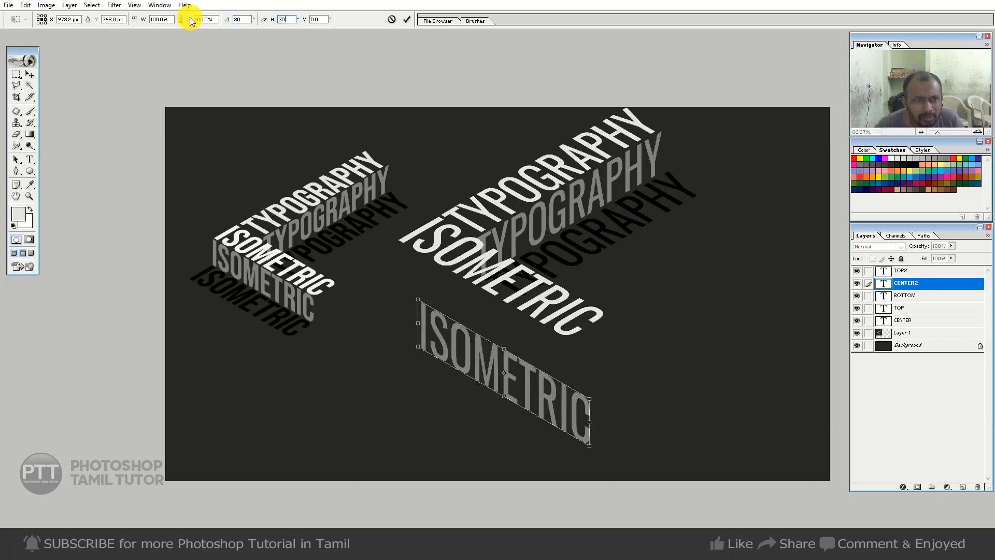
double_click(525, 387)
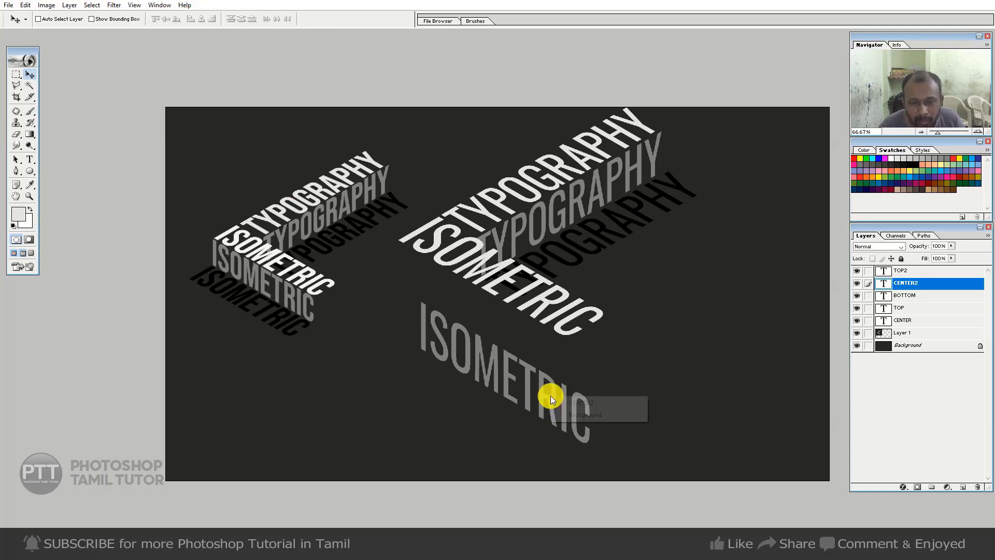
drag(549, 406, 529, 344)
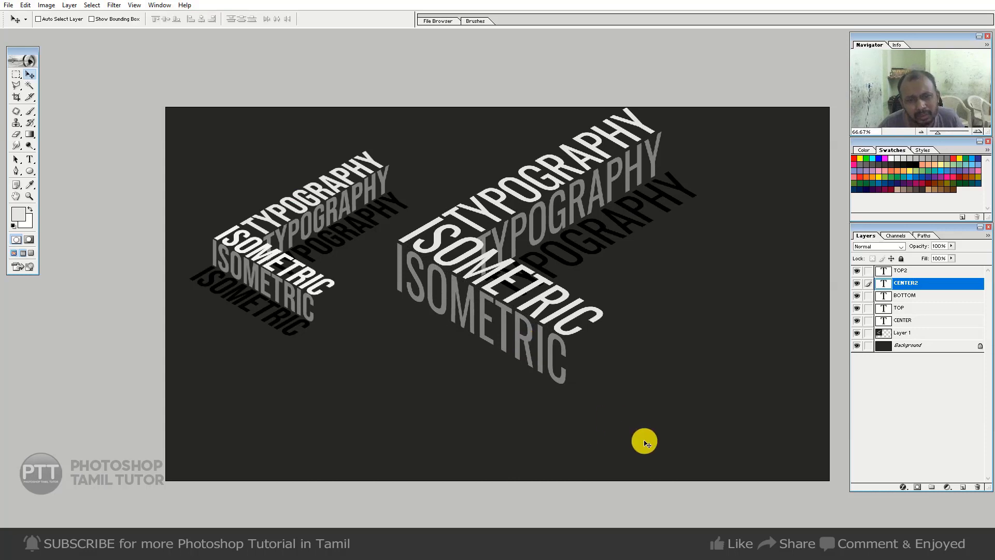
Duplicate the white TOP2 text, place the copy below the grey ISOMETRIC text, and fill it with the default black foreground colour
right_click(560, 333)
click(601, 338)
drag(555, 329, 512, 407)
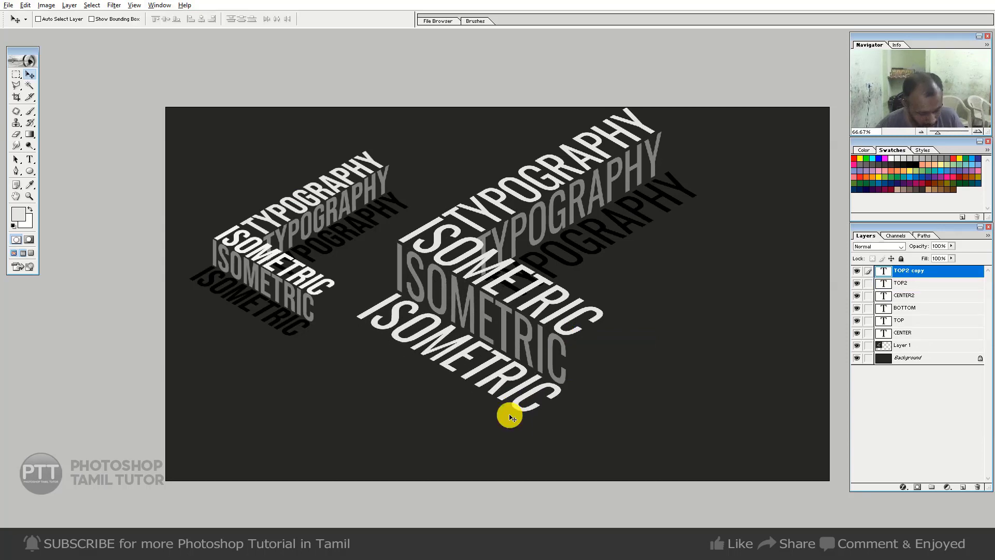
key(d)
key(alt+BackSpace)
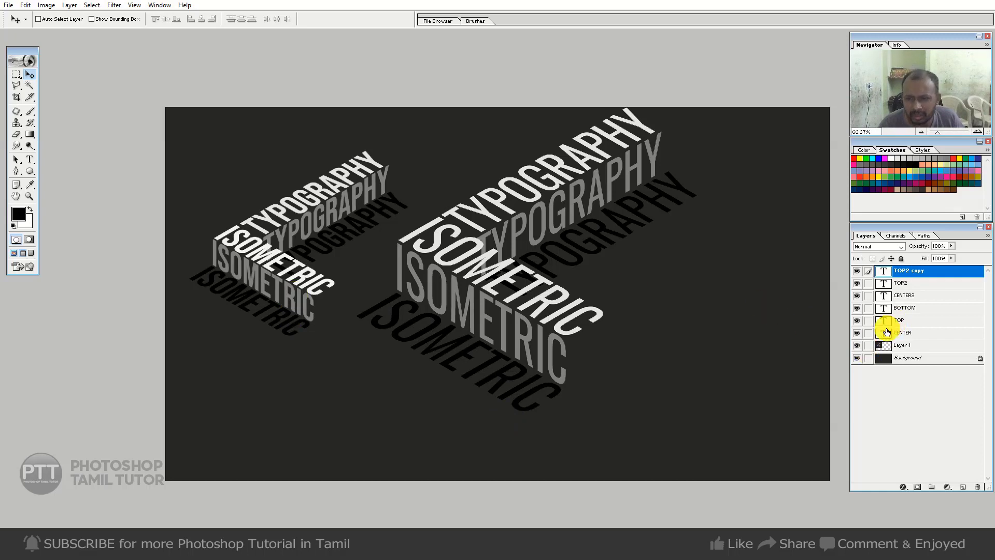
Link all the TYPOGRAPHY and ISOMETRIC text layers and shift the whole design down the canvas with Free Transform
drag(869, 333, 863, 275)
key(ctrl+t)
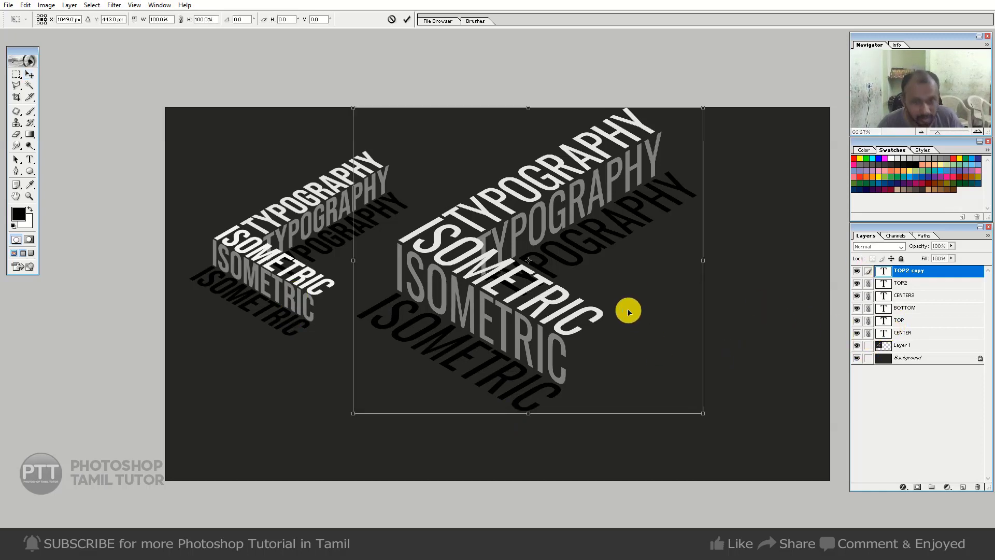
drag(580, 291, 582, 330)
double_click(582, 329)
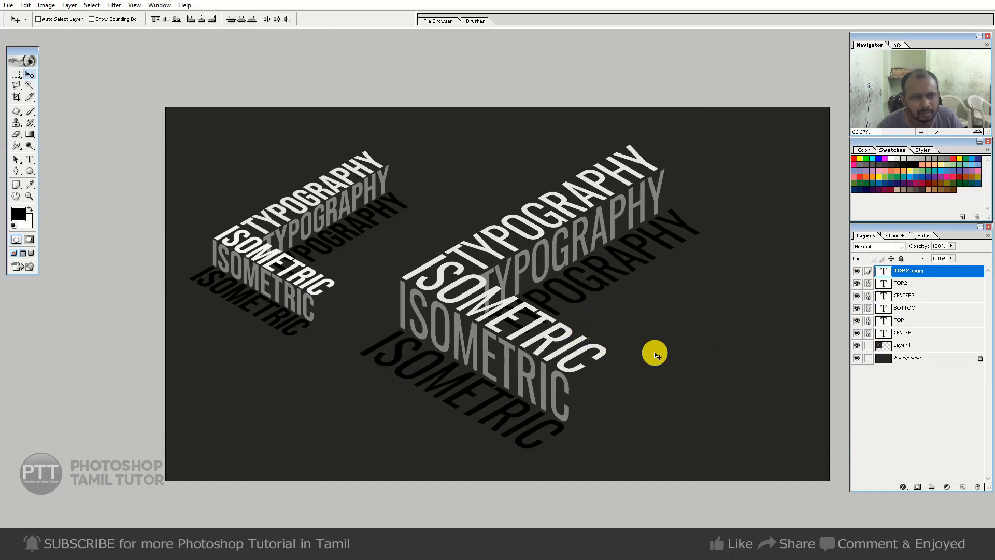
Fine-tune the position of the linked text design so it sits slightly further left beside the reference artwork
key(ctrl+minus)
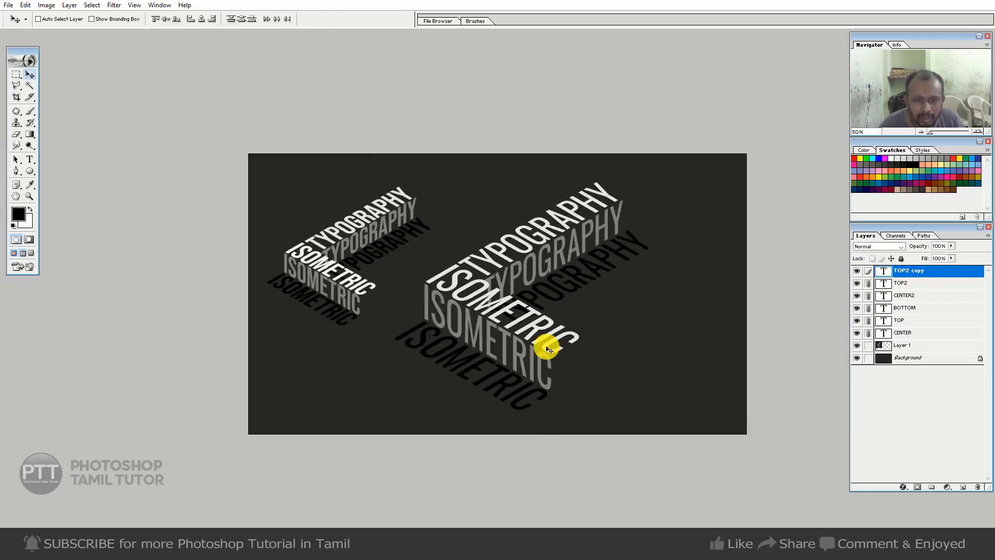
drag(551, 338, 543, 340)
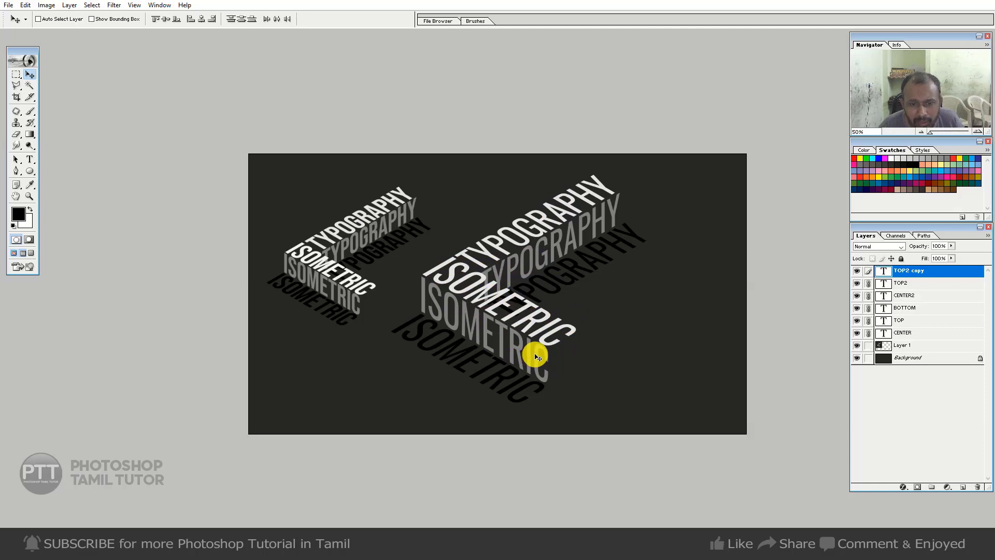
drag(537, 357, 563, 368)
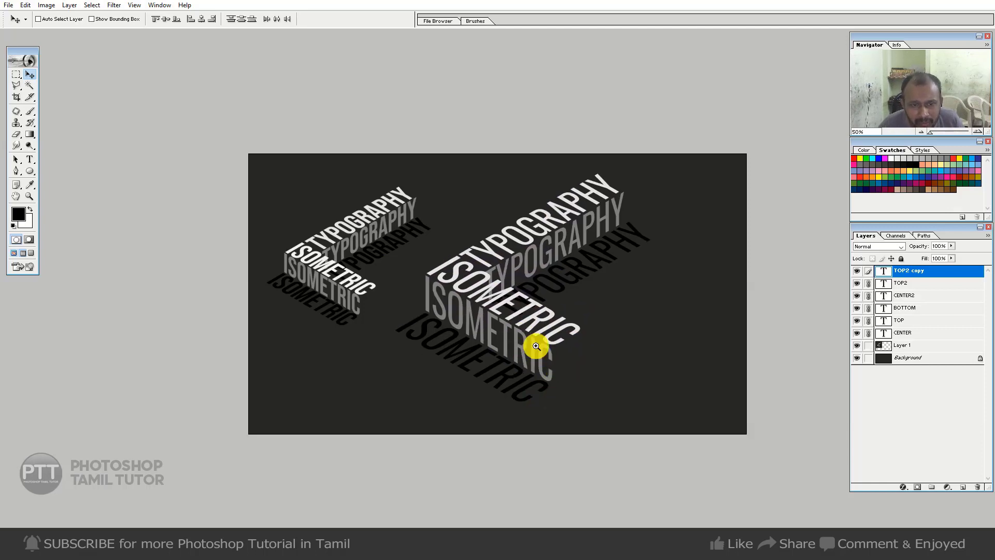
key(ctrl+plus)
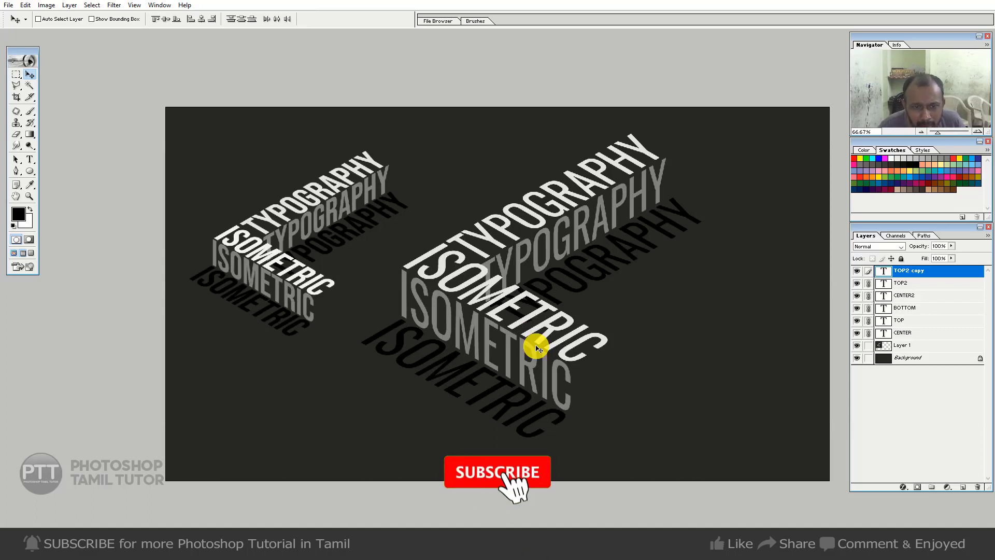
key(ctrl+minus)
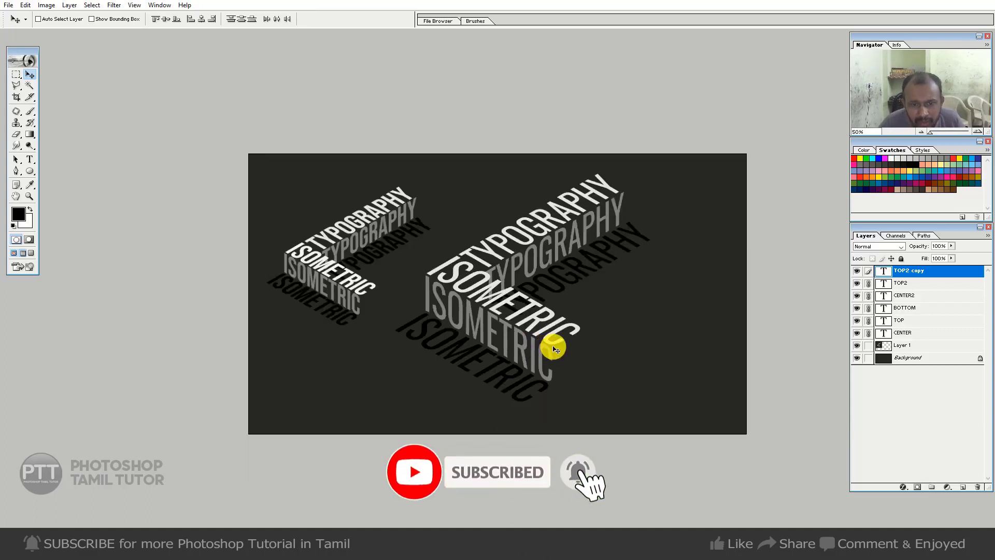
drag(554, 342, 548, 345)
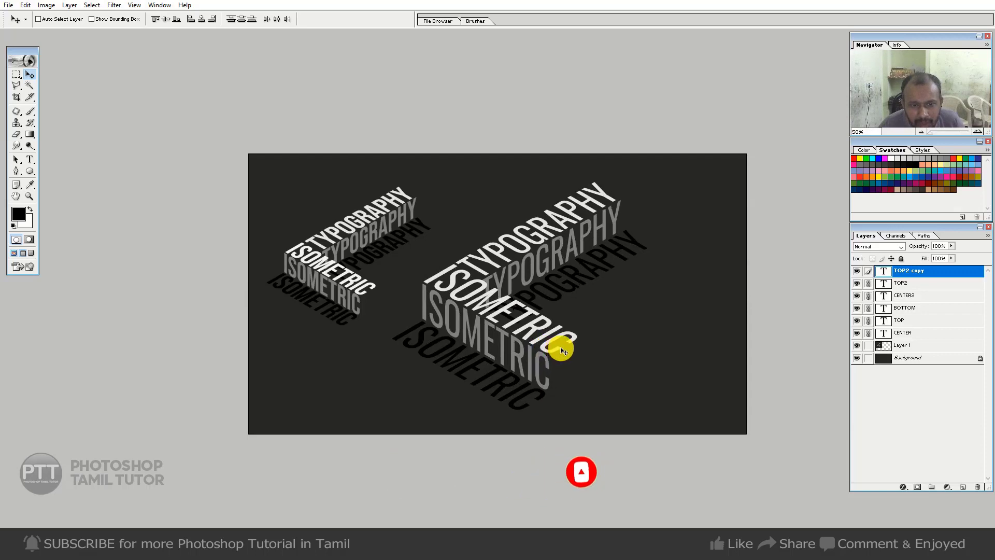